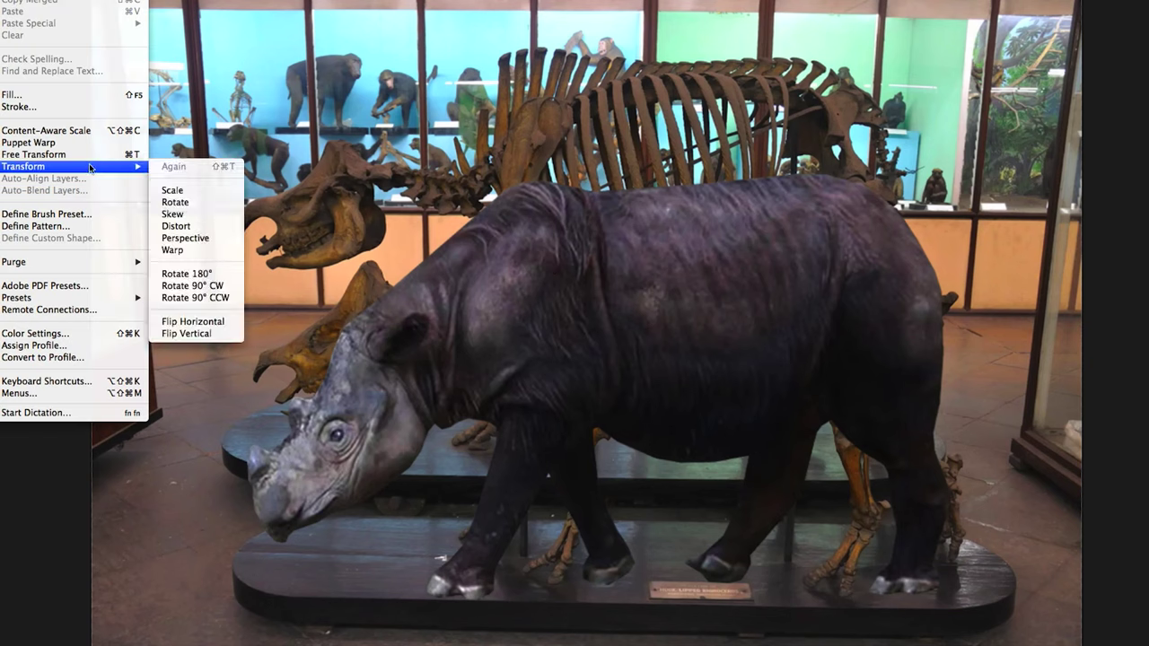
Apply a Puppet Warp mesh to the rhino and pin its forehead, snout, front leg and foot
left_click(94, 144)
left_click(343, 355)
left_click(269, 509)
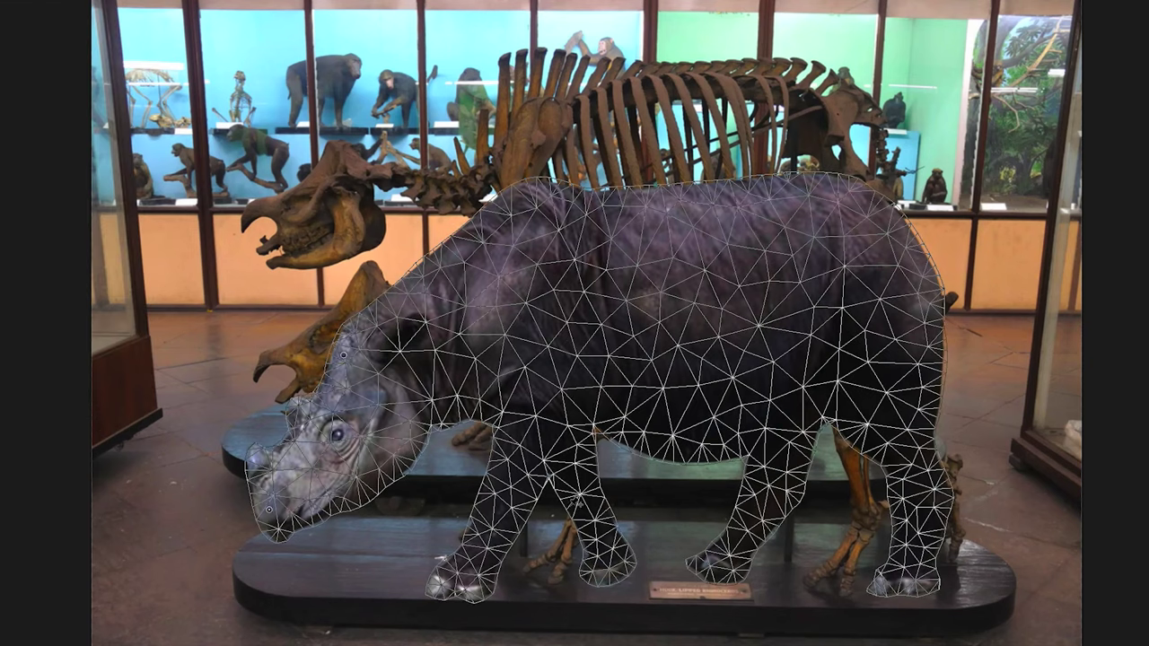
left_click(492, 494)
left_click(458, 585)
Pin the rhino's hind legs, hind feet, rump and upper rump
left_click(721, 568)
left_click(793, 463)
left_click(891, 476)
left_click(908, 438)
left_click(929, 568)
left_click(913, 278)
Raise and tilt the rhino's head and neck, and reshape its back
mouse_move(345, 360)
left_mouse_down()
mouse_move(389, 264)
mouse_move(366, 256)
left_mouse_up()
left_click_drag(269, 513, 266, 399)
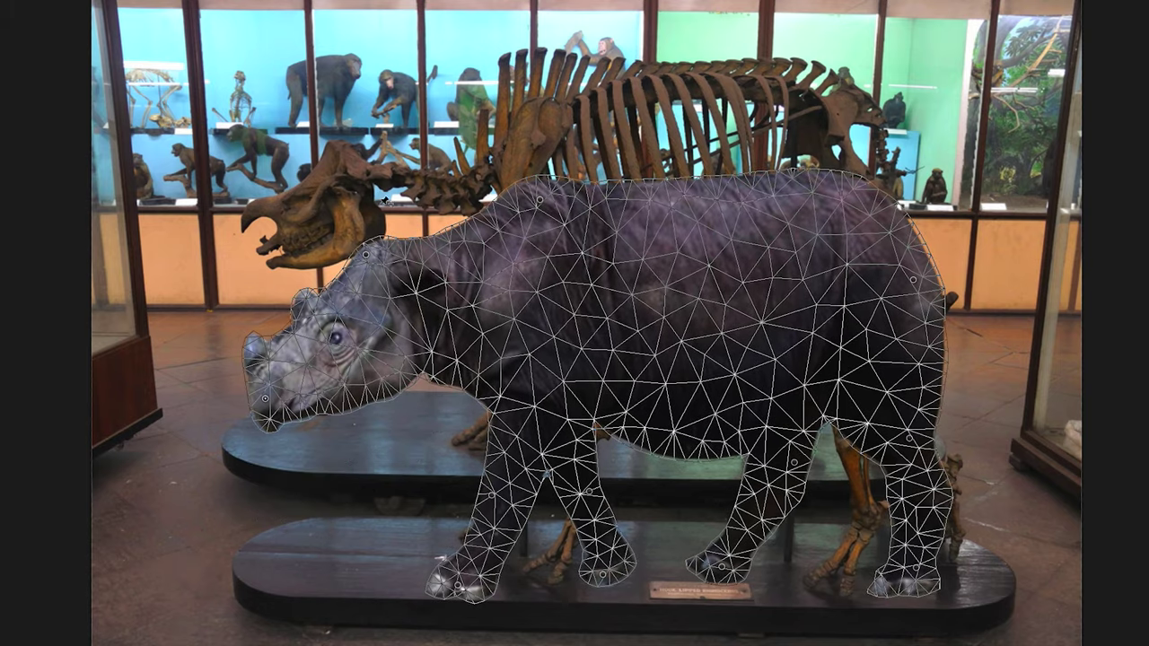
mouse_move(366, 256)
left_mouse_down()
mouse_move(366, 275)
mouse_move(357, 268)
left_mouse_up()
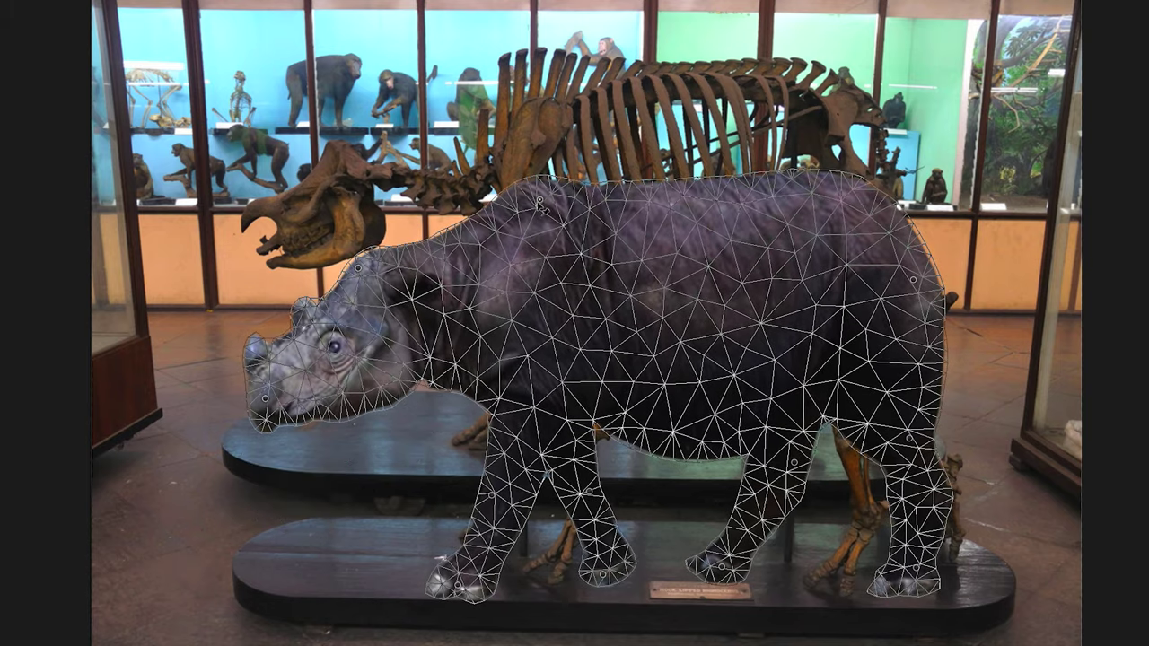
left_click_drag(539, 202, 514, 198)
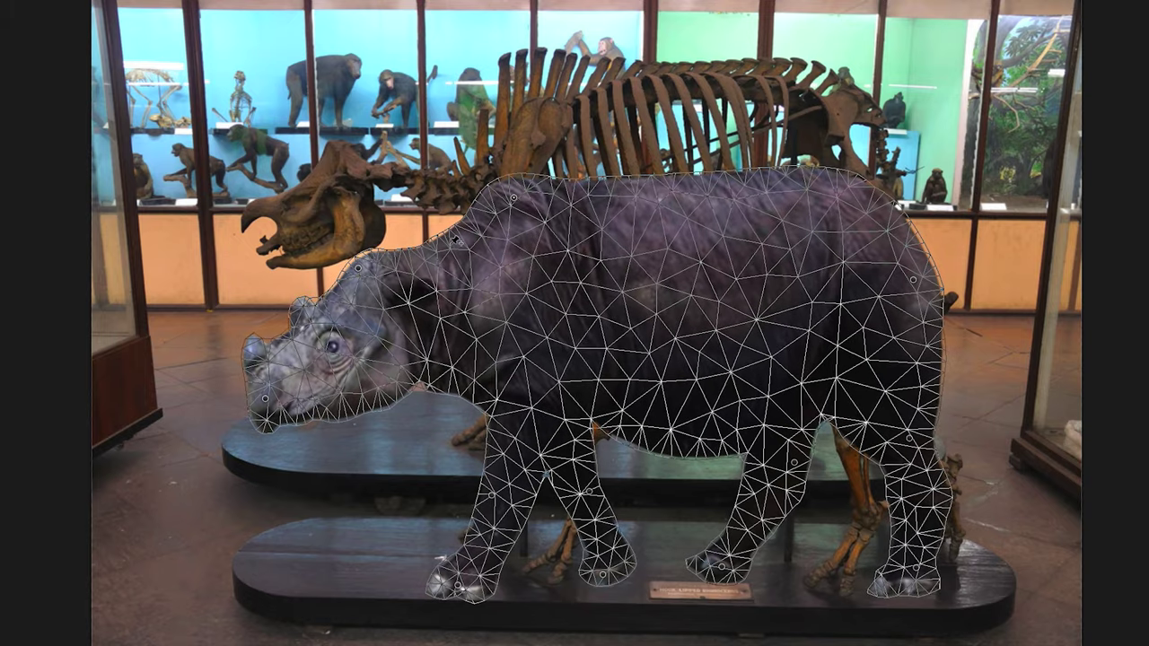
left_click_drag(455, 240, 437, 237)
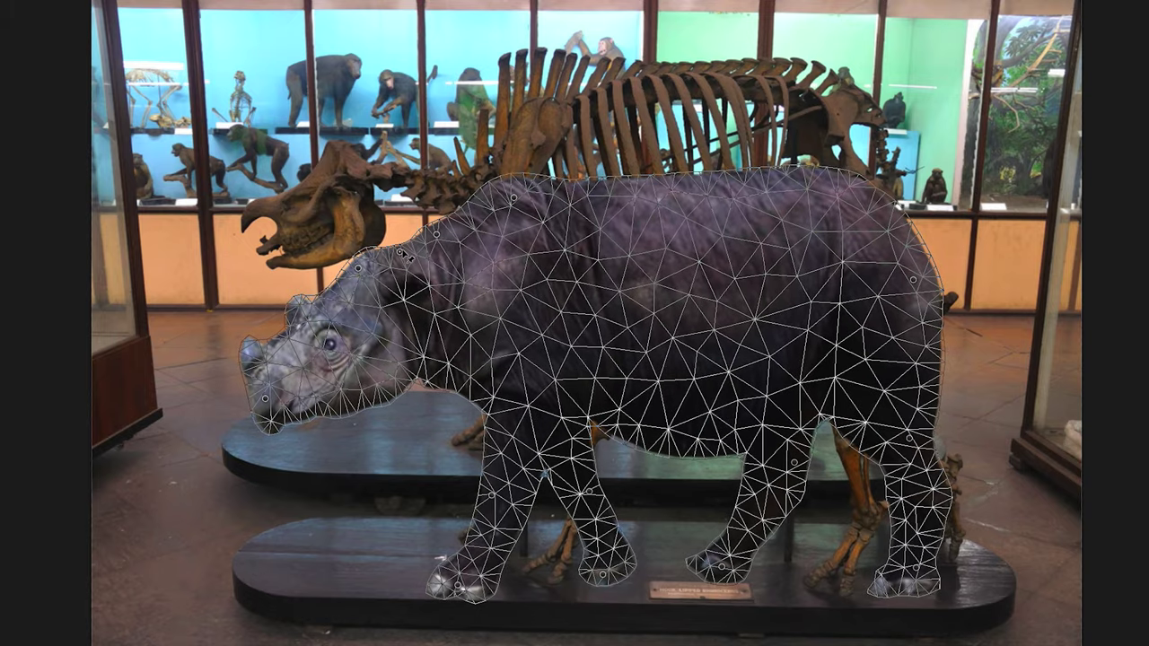
left_click_drag(436, 234, 442, 237)
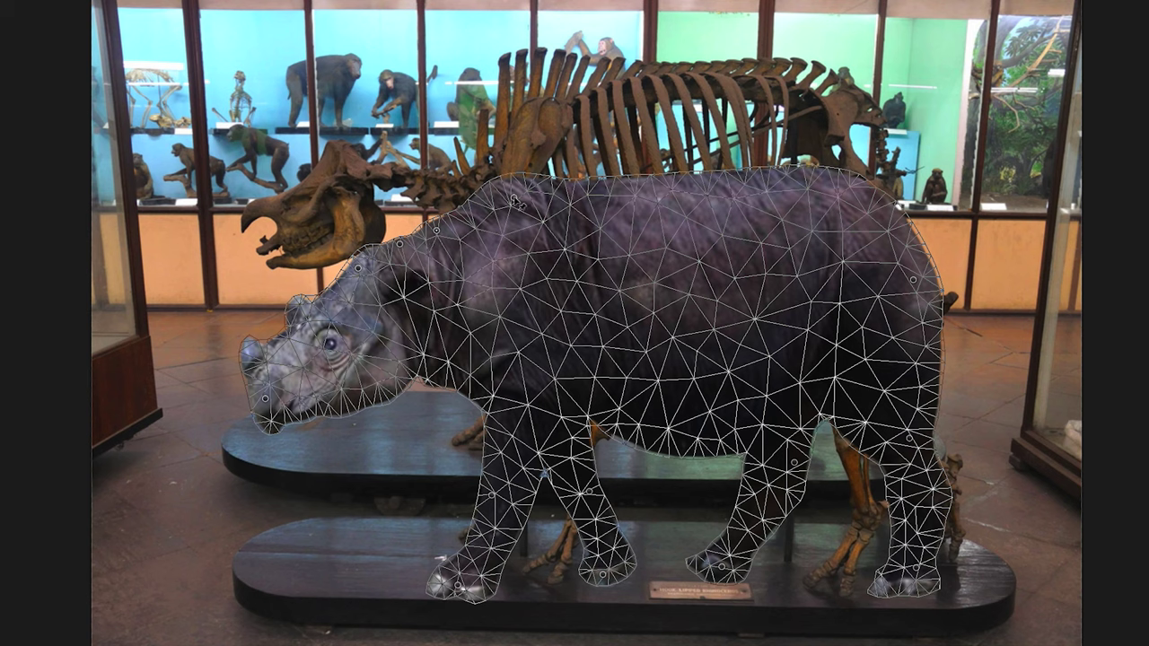
mouse_move(514, 198)
left_mouse_down()
mouse_move(525, 204)
mouse_move(470, 212)
left_mouse_up()
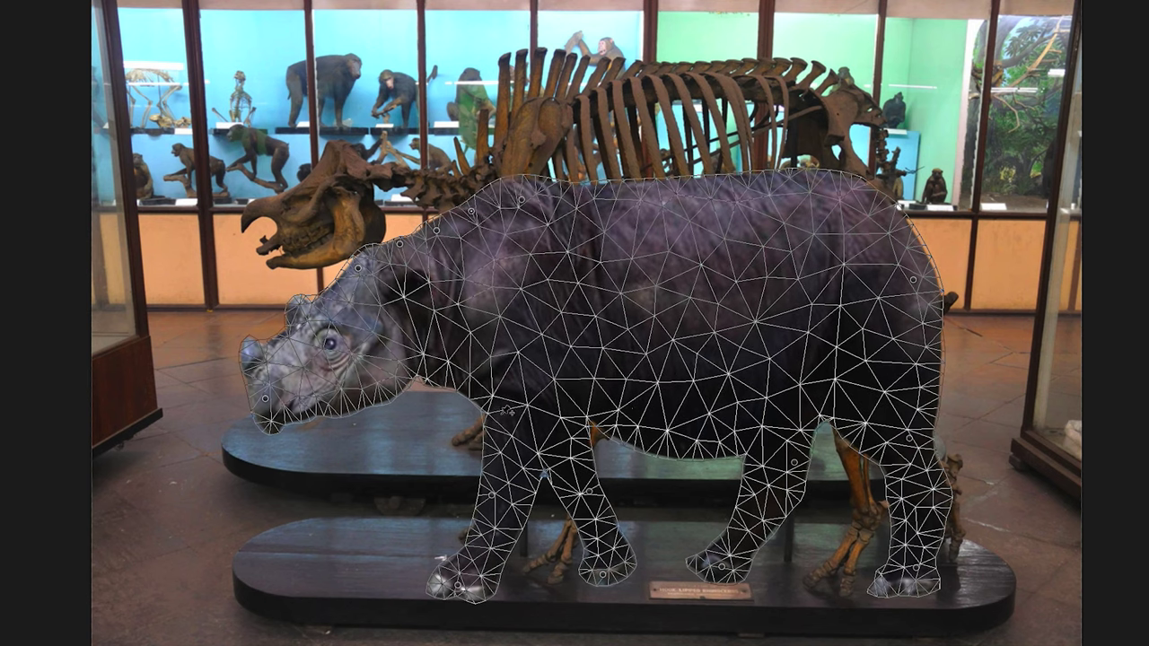
Stretch the hind leg and rump wider to the right and push the head further left
mouse_move(908, 565)
left_mouse_down()
mouse_move(920, 579)
mouse_move(846, 568)
left_mouse_up()
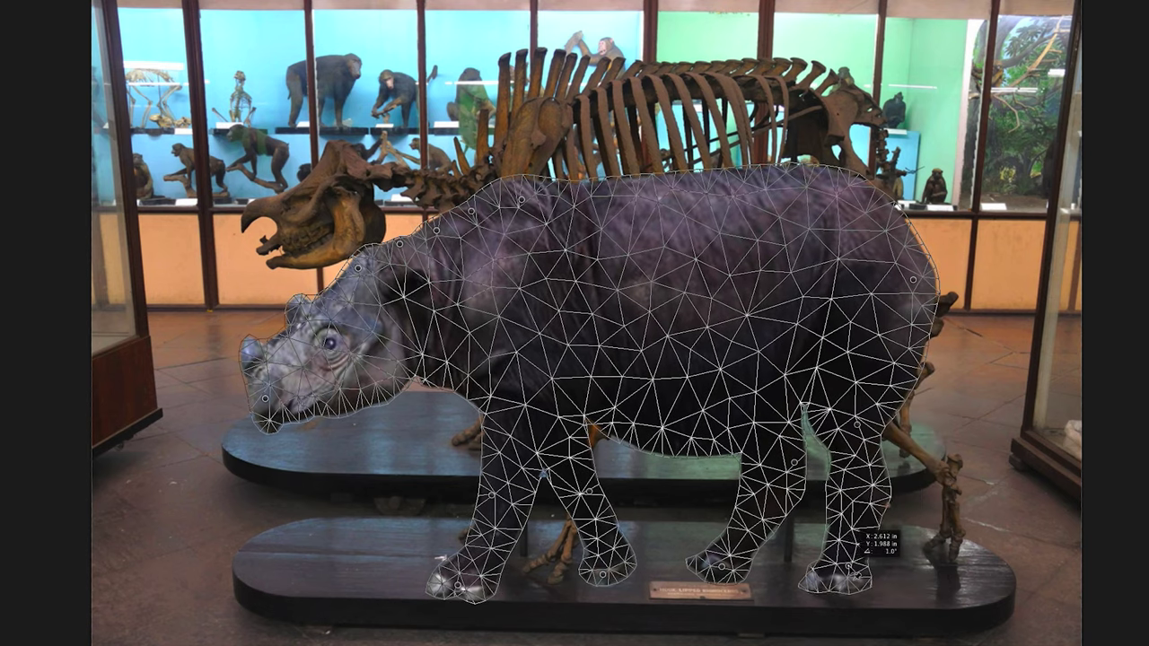
left_click_drag(884, 519, 889, 510)
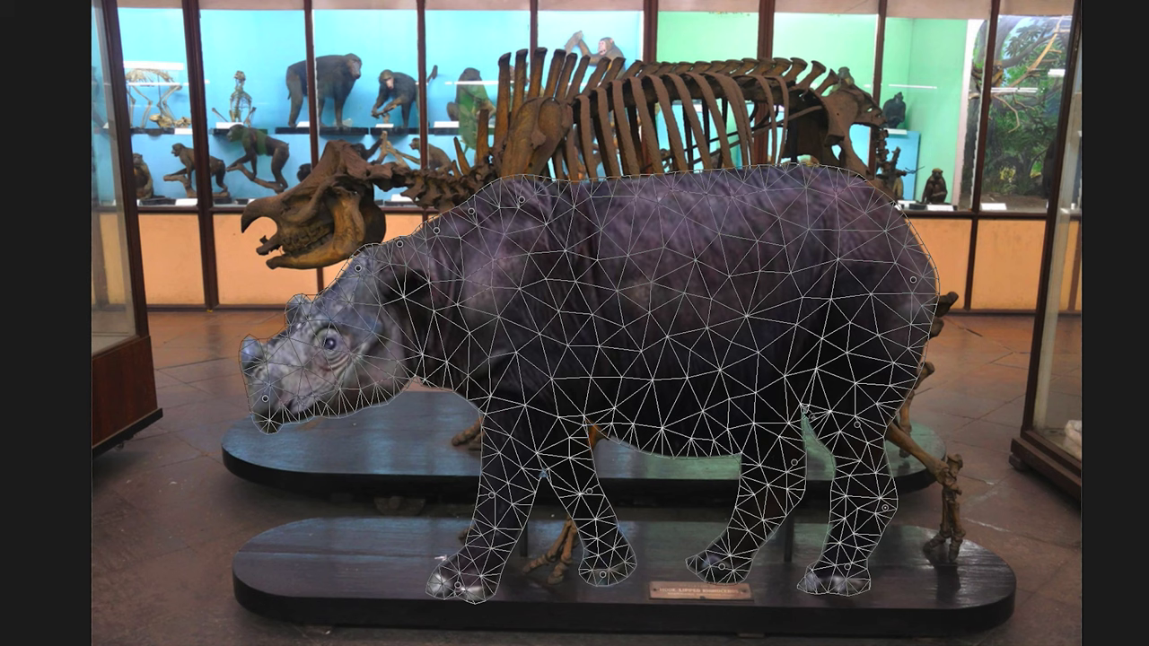
mouse_move(914, 282)
left_mouse_down()
mouse_move(938, 274)
mouse_move(942, 291)
left_mouse_up()
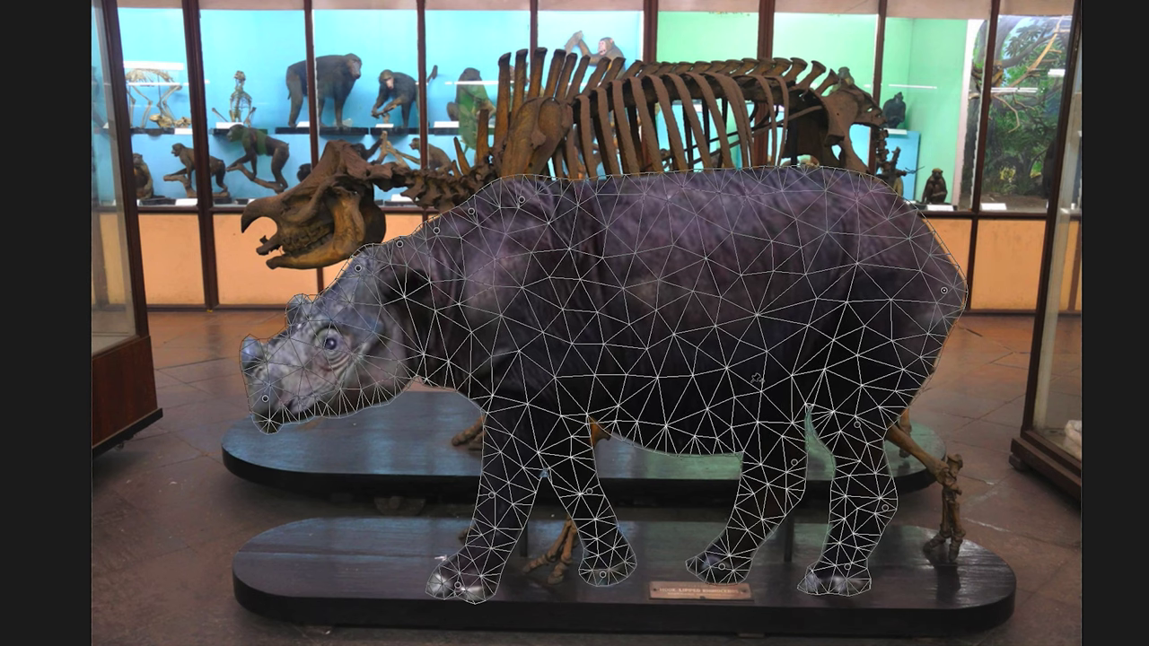
left_click_drag(268, 401, 249, 404)
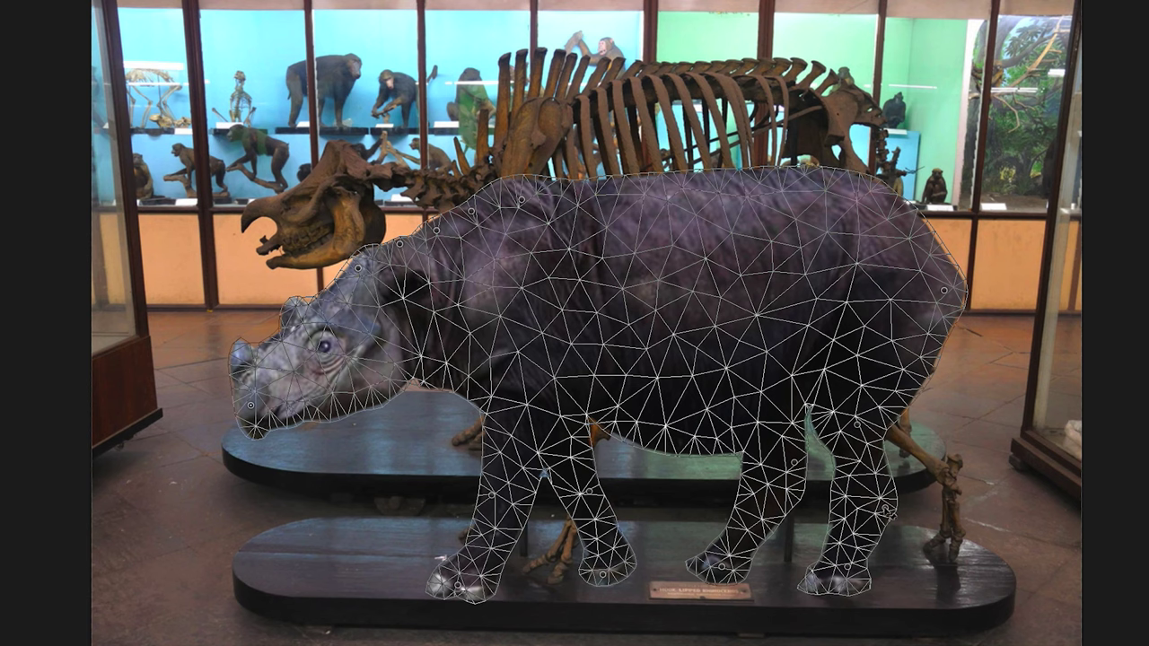
Pull the hind leg upright at the rear, rotate it into place, and bend the front leg forward
left_click_drag(794, 461, 919, 399)
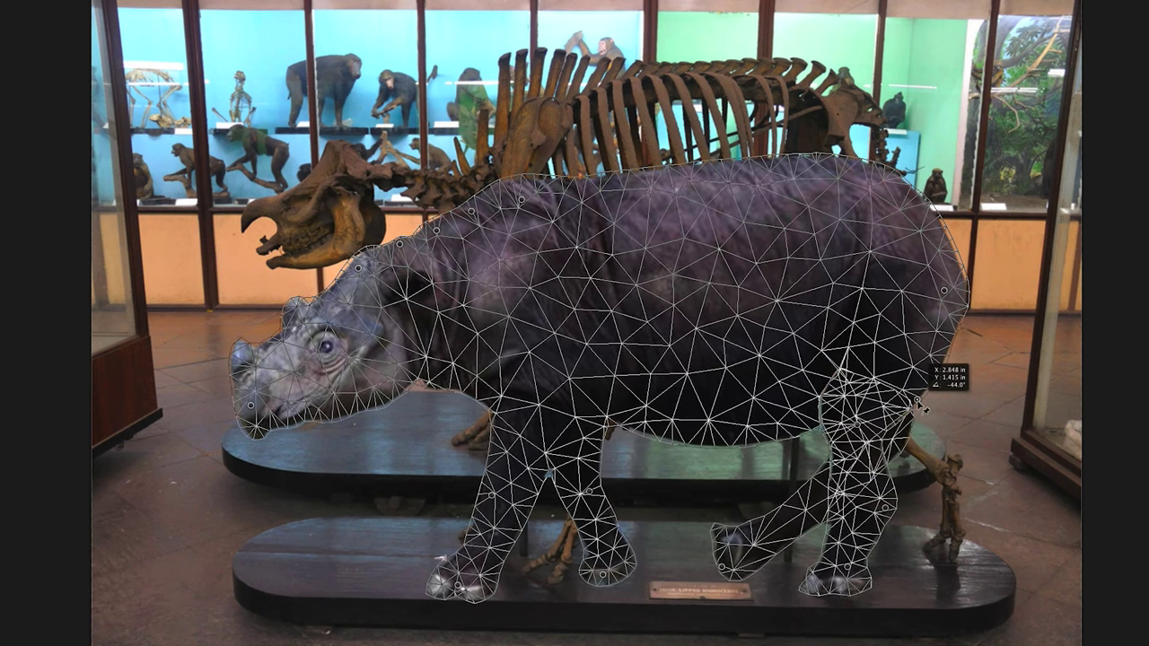
mouse_move(723, 564)
left_mouse_down()
mouse_move(970, 539)
mouse_move(947, 543)
left_mouse_up()
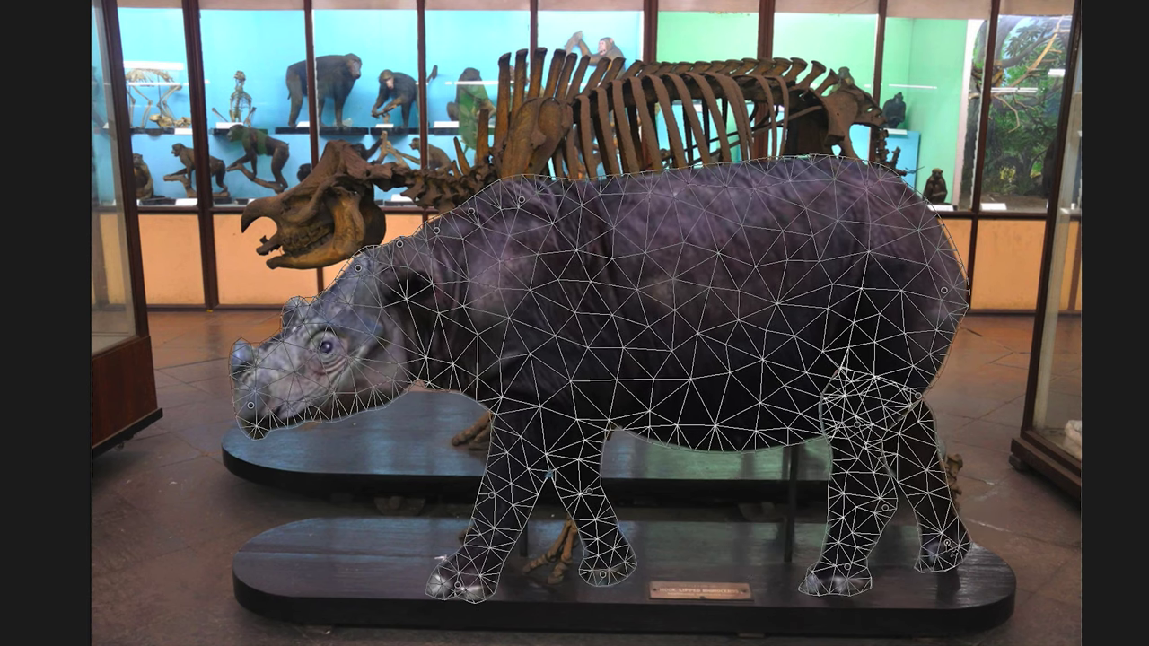
left_click_drag(930, 456, 912, 438)
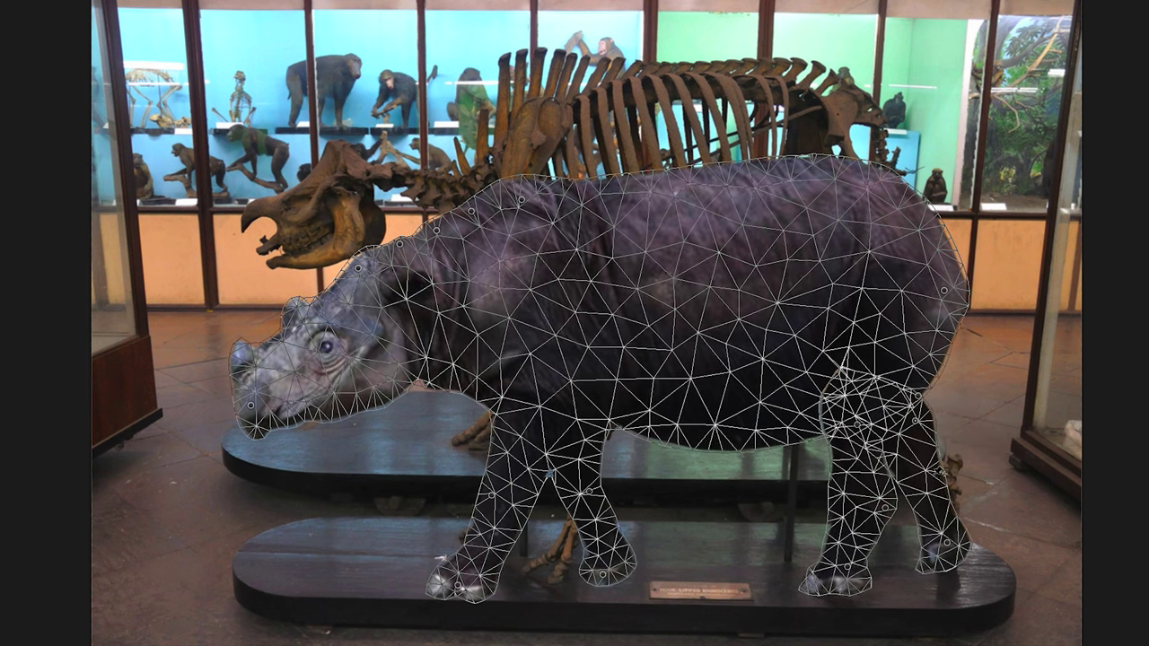
left_click_drag(915, 420, 960, 476)
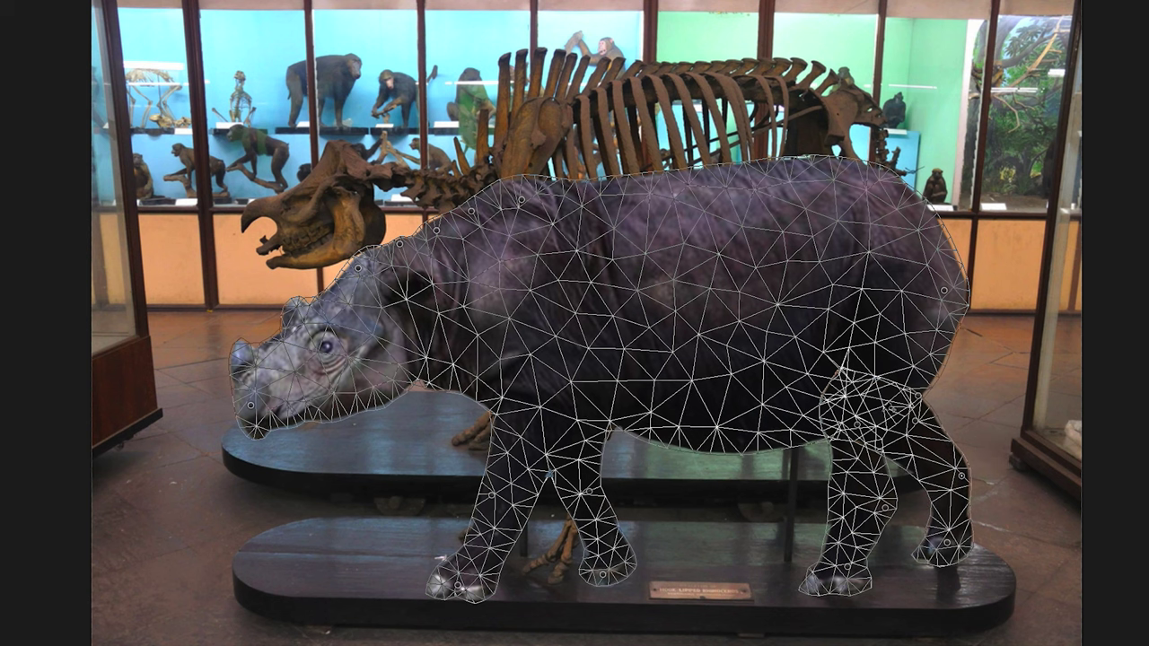
left_click_drag(862, 406, 873, 397)
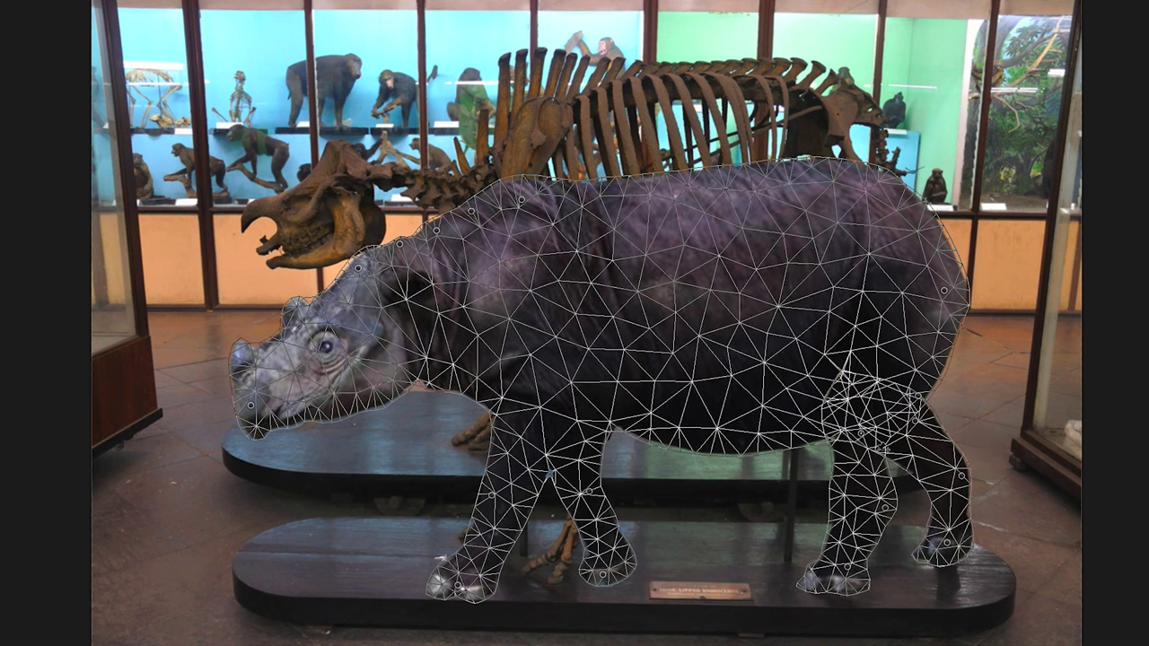
mouse_move(458, 580)
left_mouse_down()
mouse_move(590, 569)
mouse_move(461, 543)
left_mouse_up()
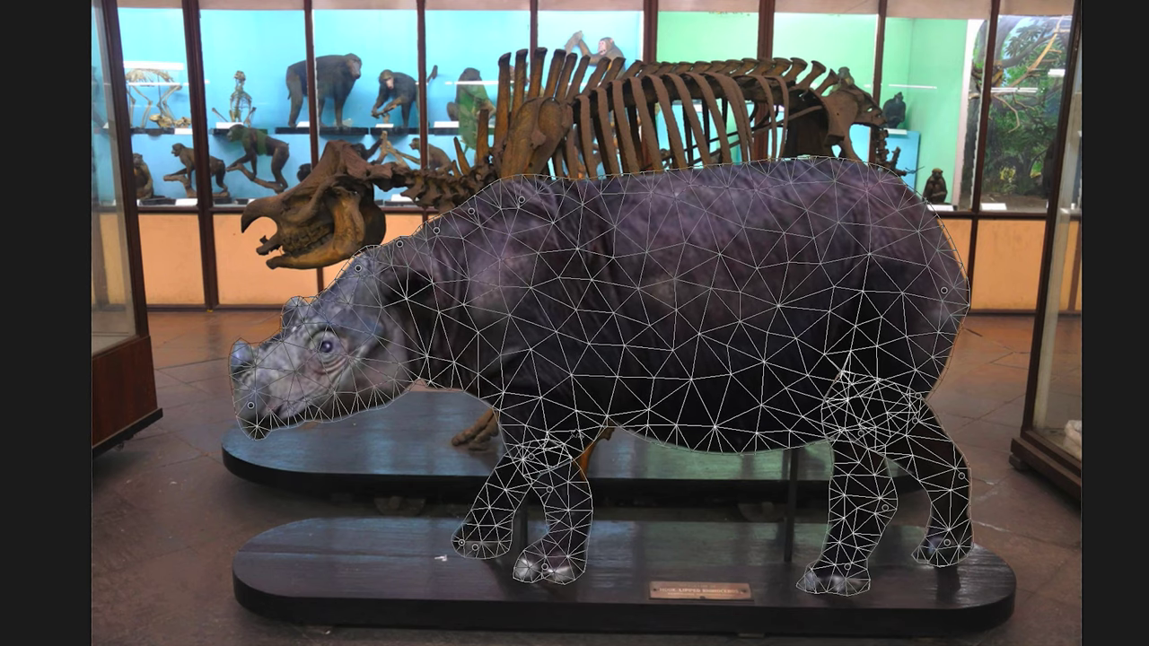
Warp the rhino's belly, front leg and rear leg so they sit over the skeleton
mouse_move(575, 434)
left_mouse_down()
mouse_move(558, 404)
mouse_move(613, 401)
mouse_move(558, 404)
left_mouse_up()
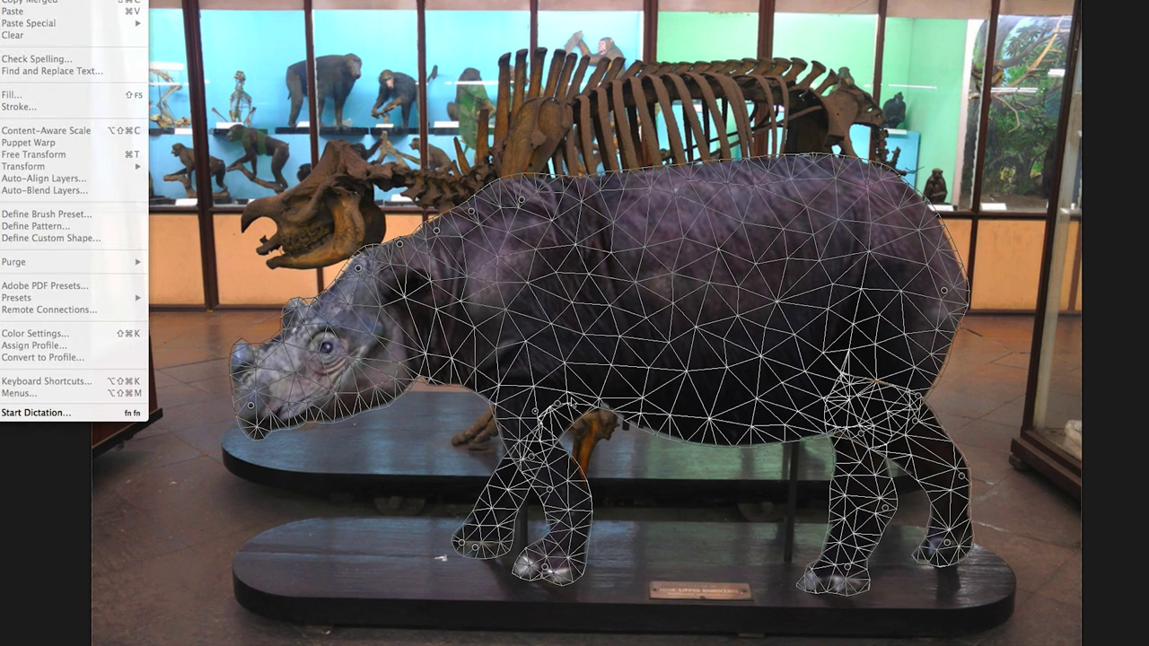
left_click_drag(539, 410, 617, 412)
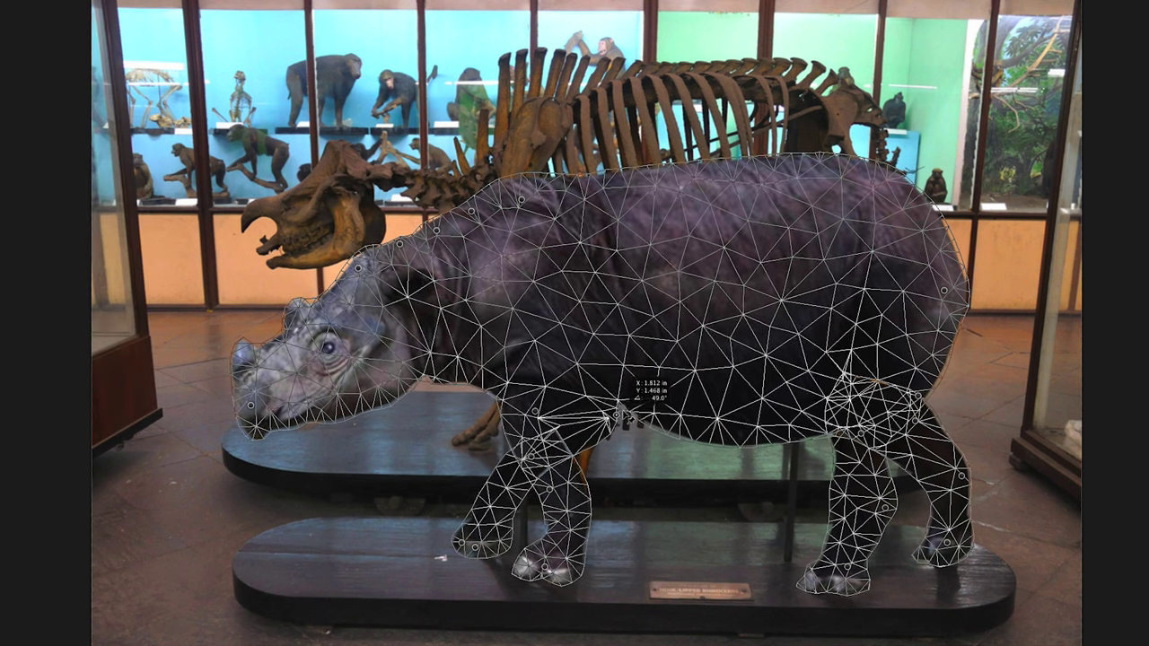
left_click_drag(536, 413, 559, 491)
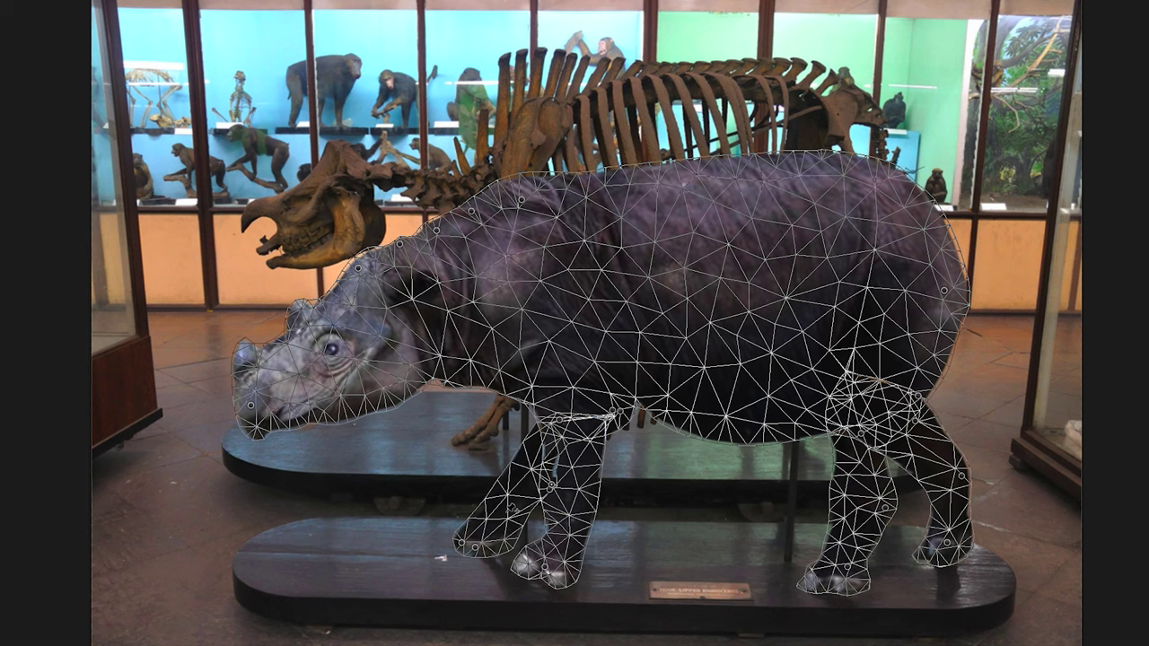
left_click_drag(526, 456, 522, 454)
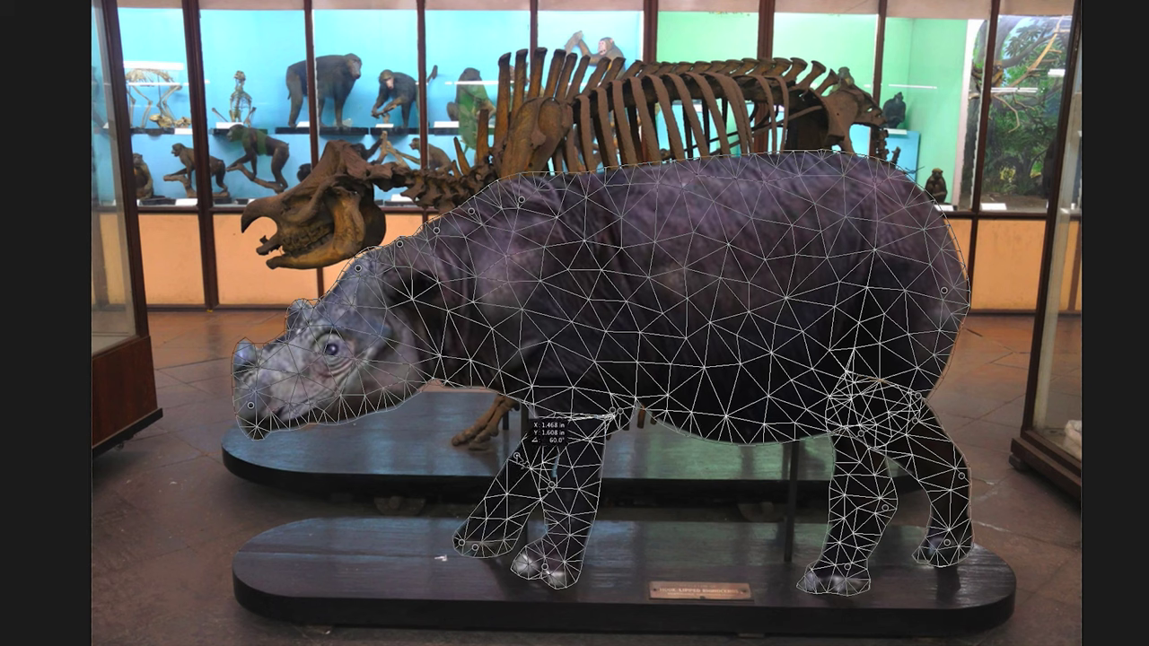
left_click_drag(493, 499, 490, 497)
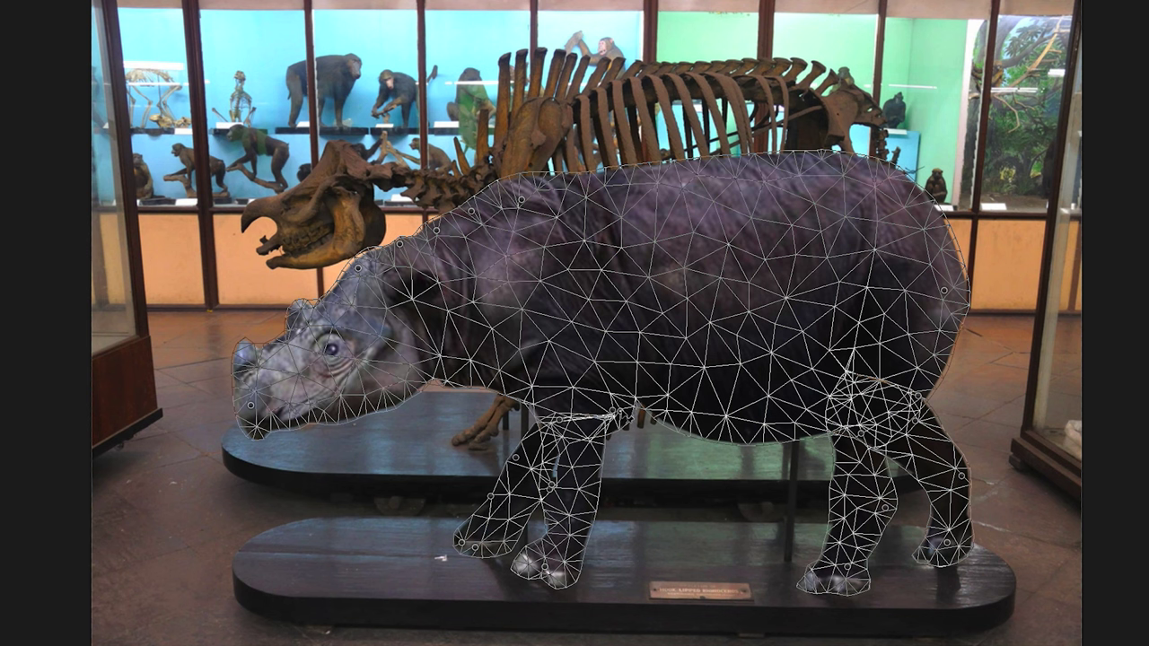
left_click_drag(613, 415, 606, 413)
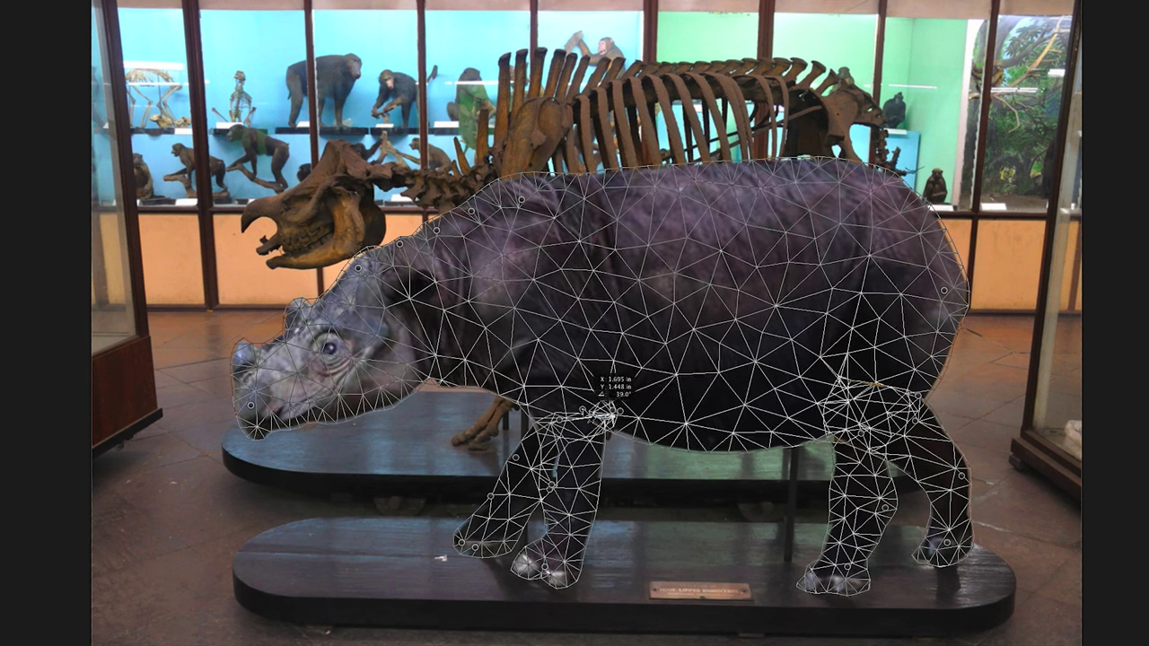
left_click_drag(723, 433, 722, 449)
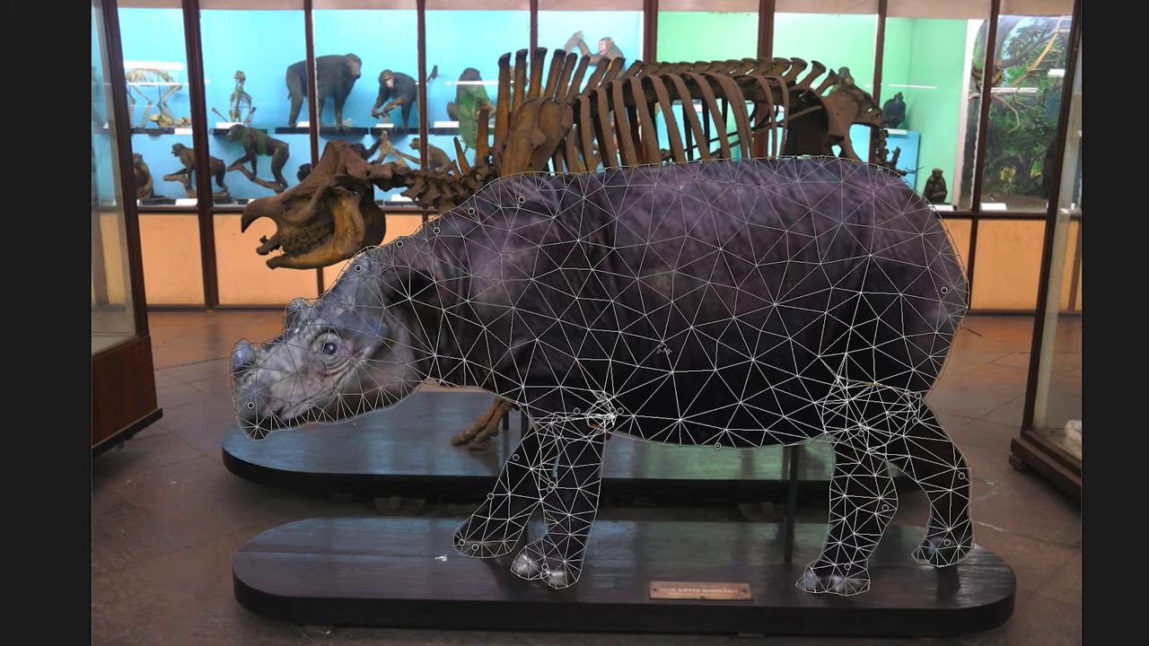
mouse_move(601, 445)
left_mouse_down()
mouse_move(617, 439)
mouse_move(604, 418)
left_mouse_up()
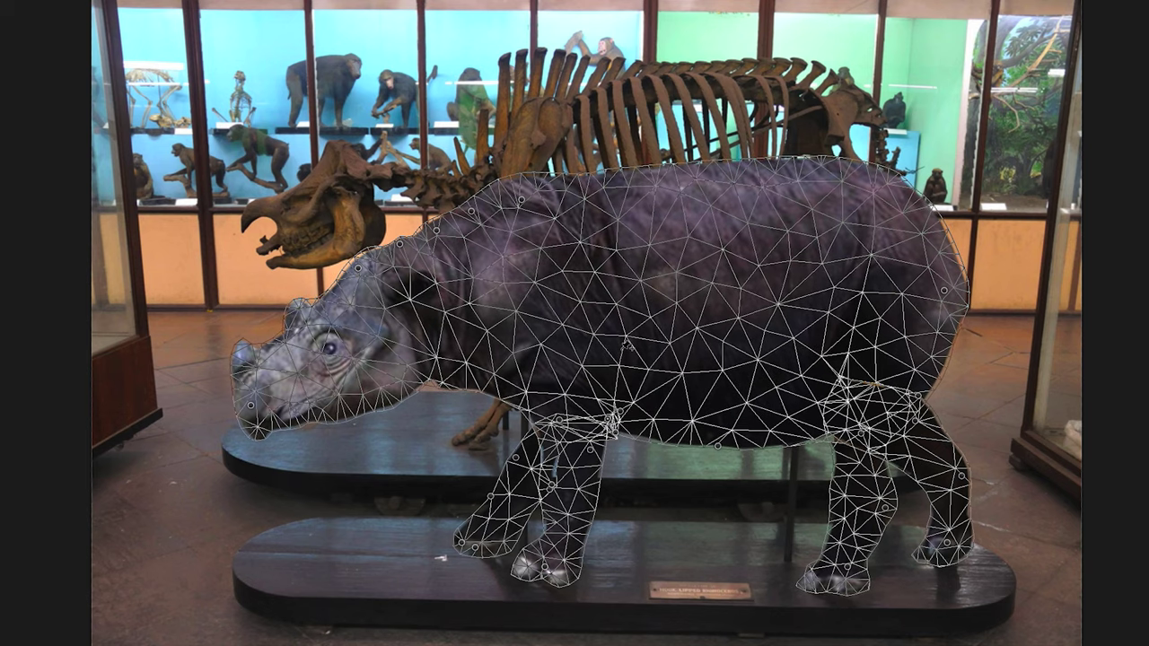
Commit the Puppet Warp so the rhino stays reshaped over the skeleton
key("Return")
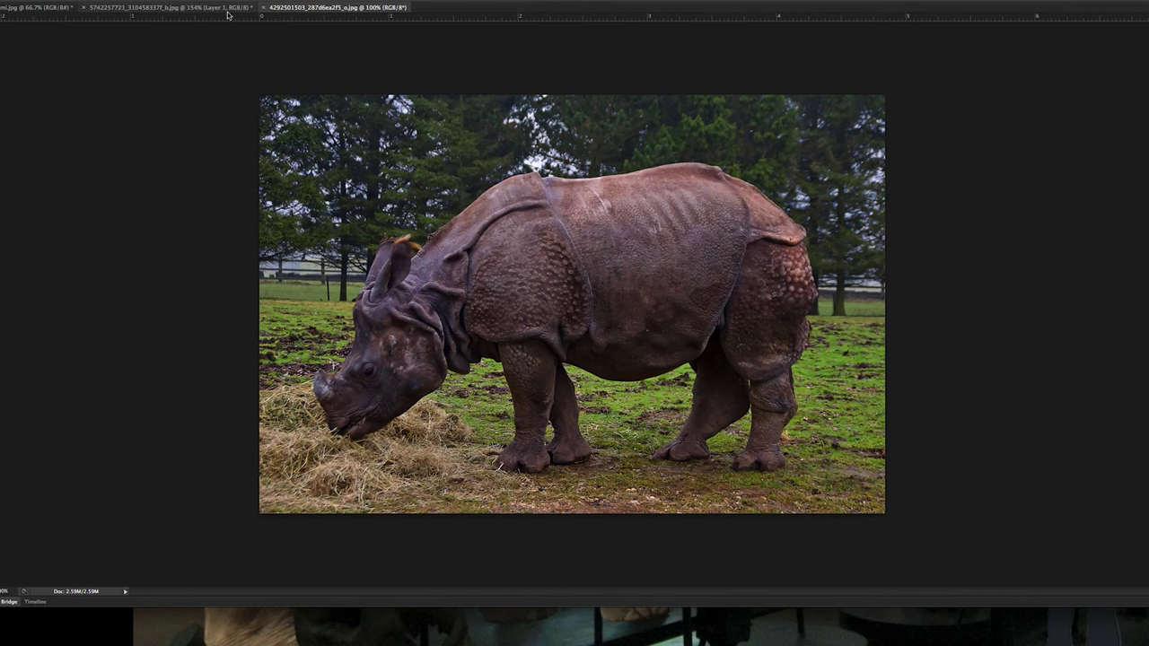
left_click(693, 287)
key("ctrl+minus")
key("ctrl+minus")
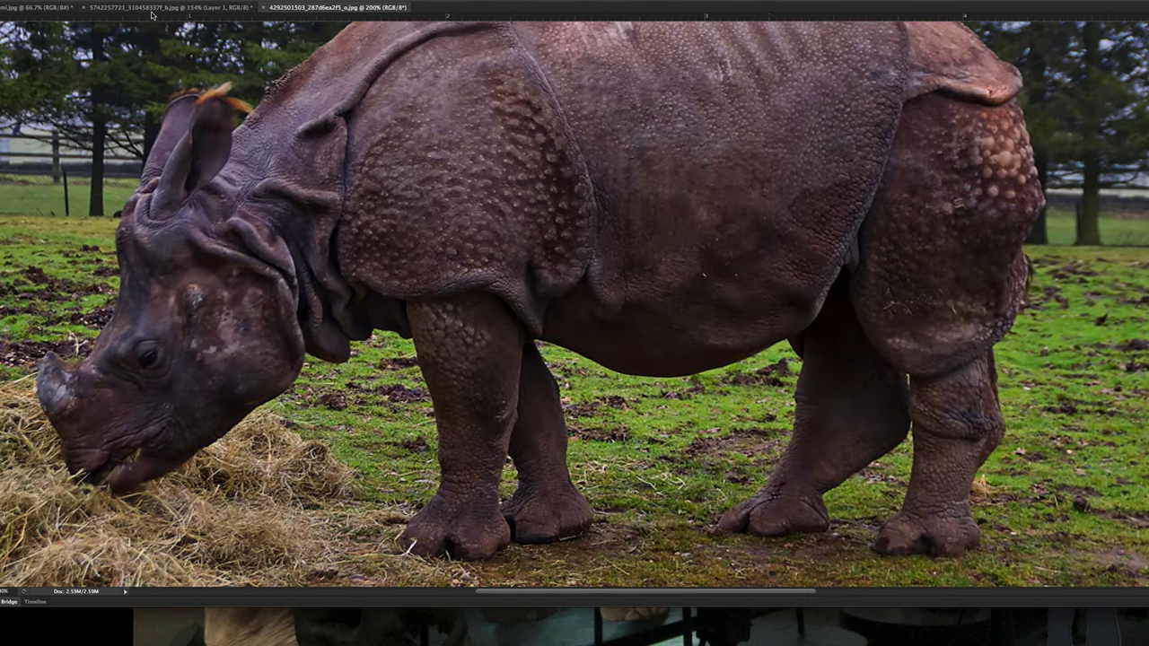
key("ctrl+Tab")
key("ctrl+Tab")
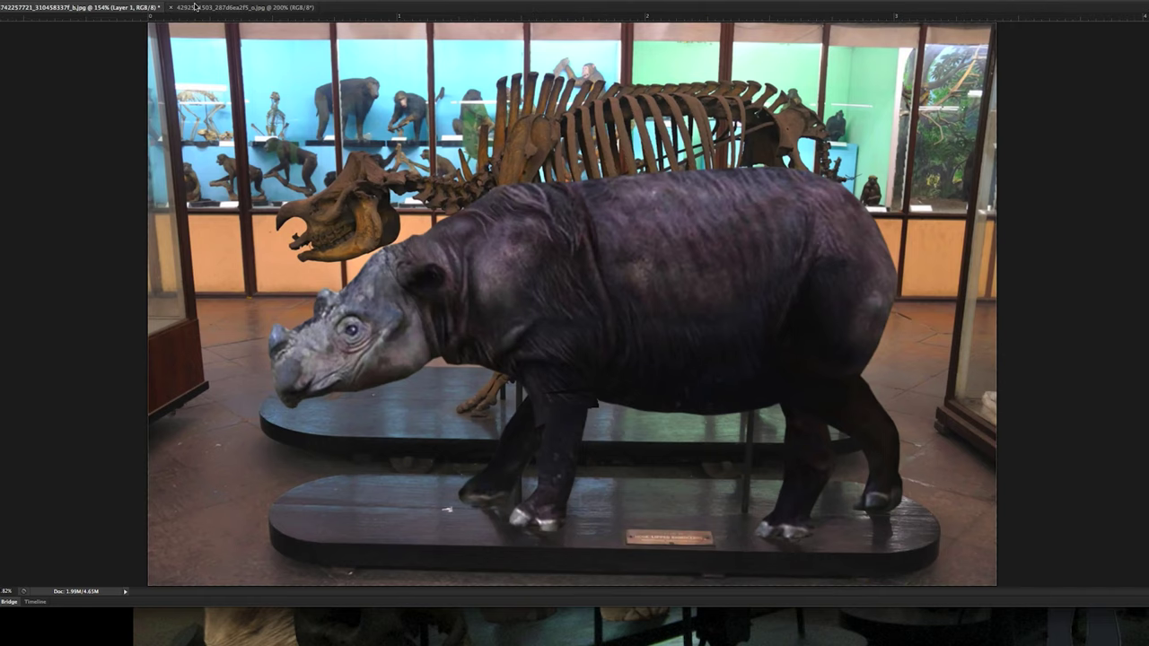
key("ctrl+Tab")
key("ctrl+Tab")
key("ctrl+Tab")
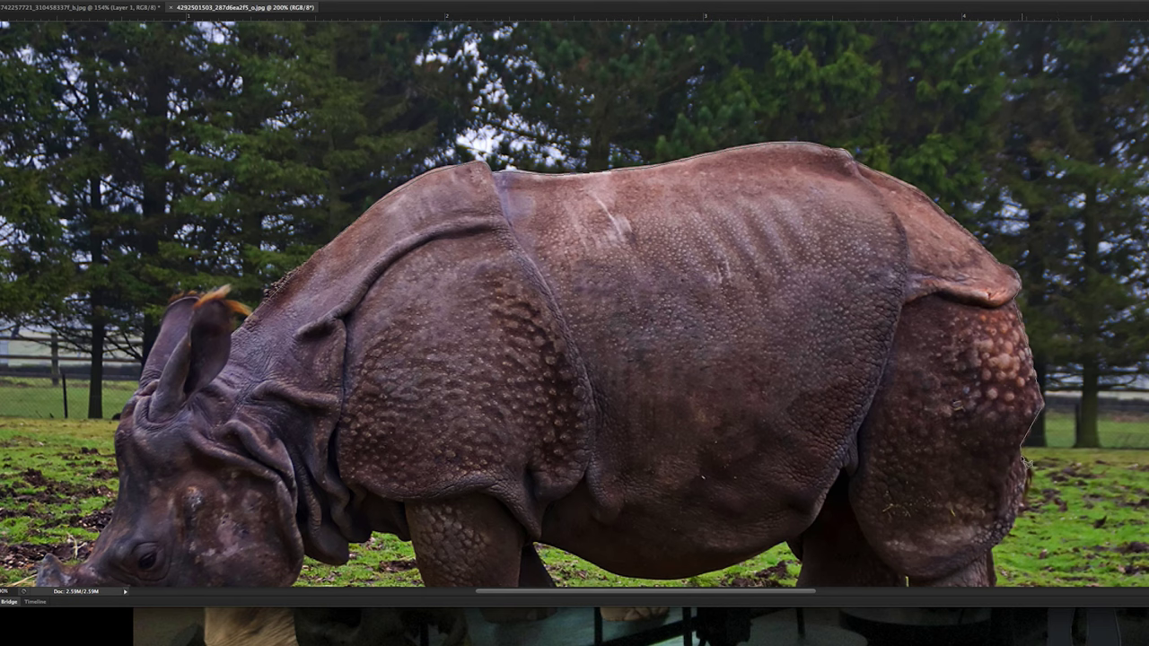
Trace a Lasso selection around the Indian rhino from its rear foot and front feet to its jaw and ear
scroll(987, 555, "down", 3)
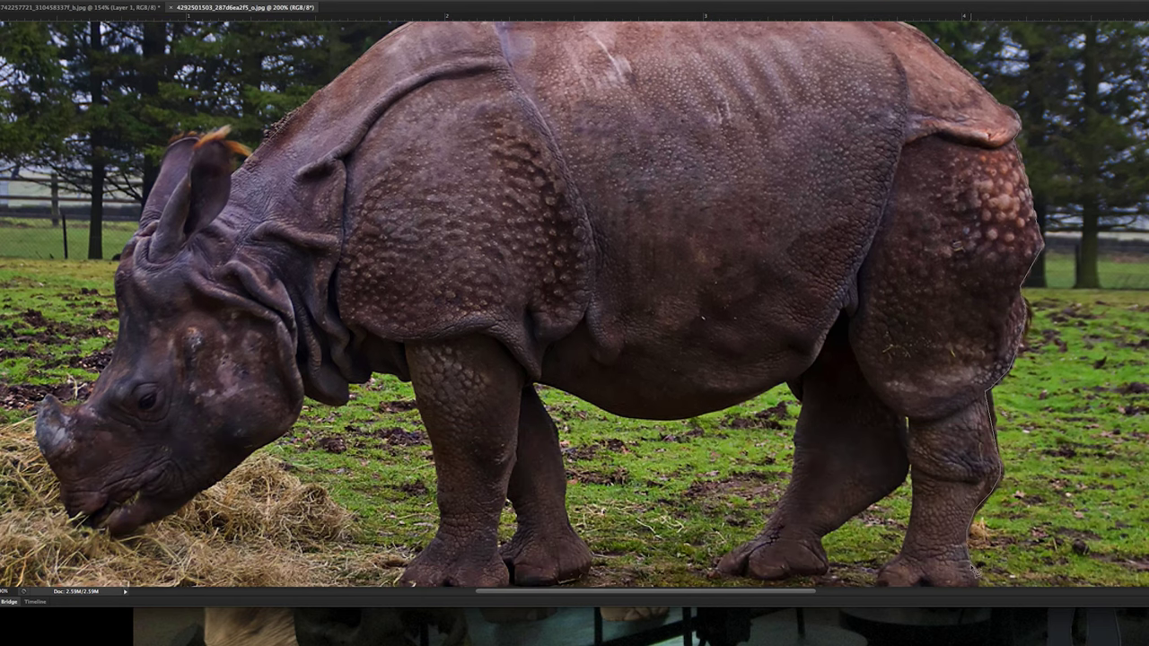
scroll(981, 575, "down", 1)
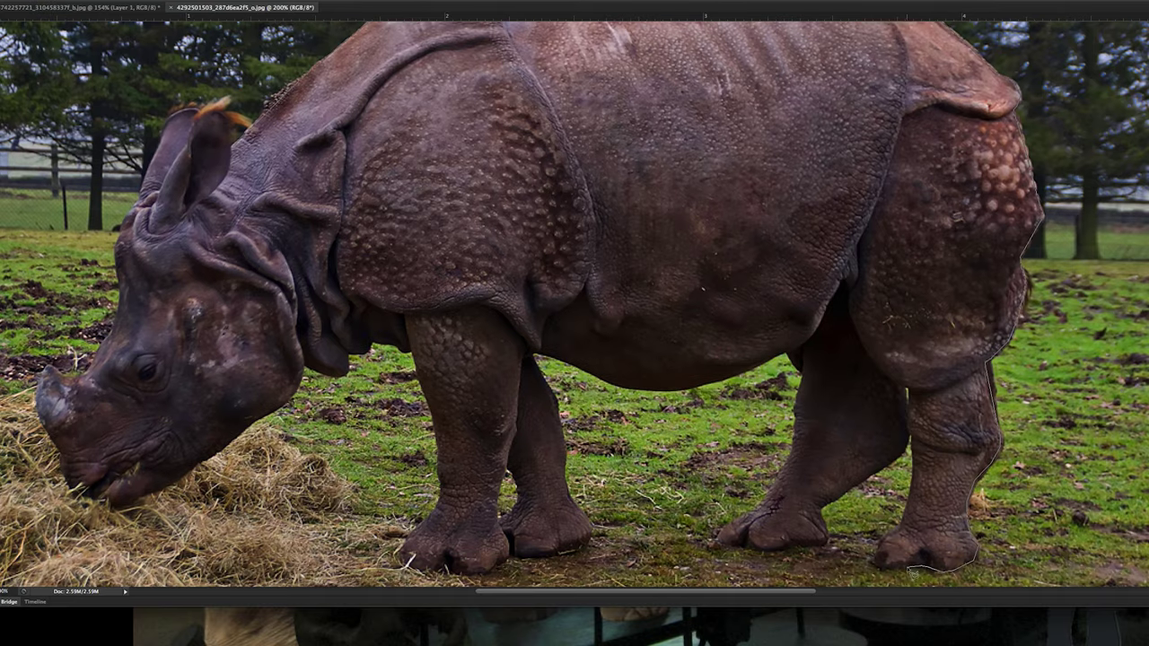
mouse_move(908, 571)
left_mouse_down()
mouse_move(887, 575)
mouse_move(876, 559)
mouse_move(921, 490)
mouse_move(913, 393)
mouse_move(904, 452)
mouse_move(822, 505)
left_mouse_up()
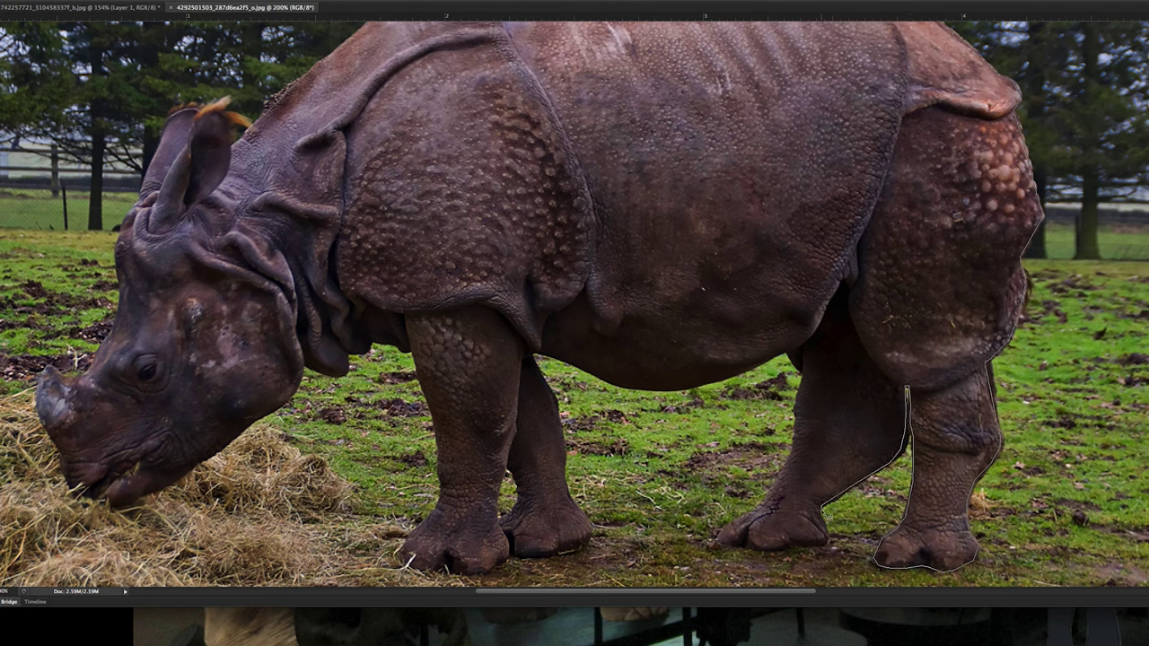
mouse_move(831, 548)
left_mouse_down()
mouse_move(727, 547)
mouse_move(799, 467)
mouse_move(809, 380)
mouse_move(786, 351)
mouse_move(781, 363)
mouse_move(660, 395)
mouse_move(556, 359)
mouse_move(534, 364)
mouse_move(560, 405)
mouse_move(565, 462)
left_mouse_up()
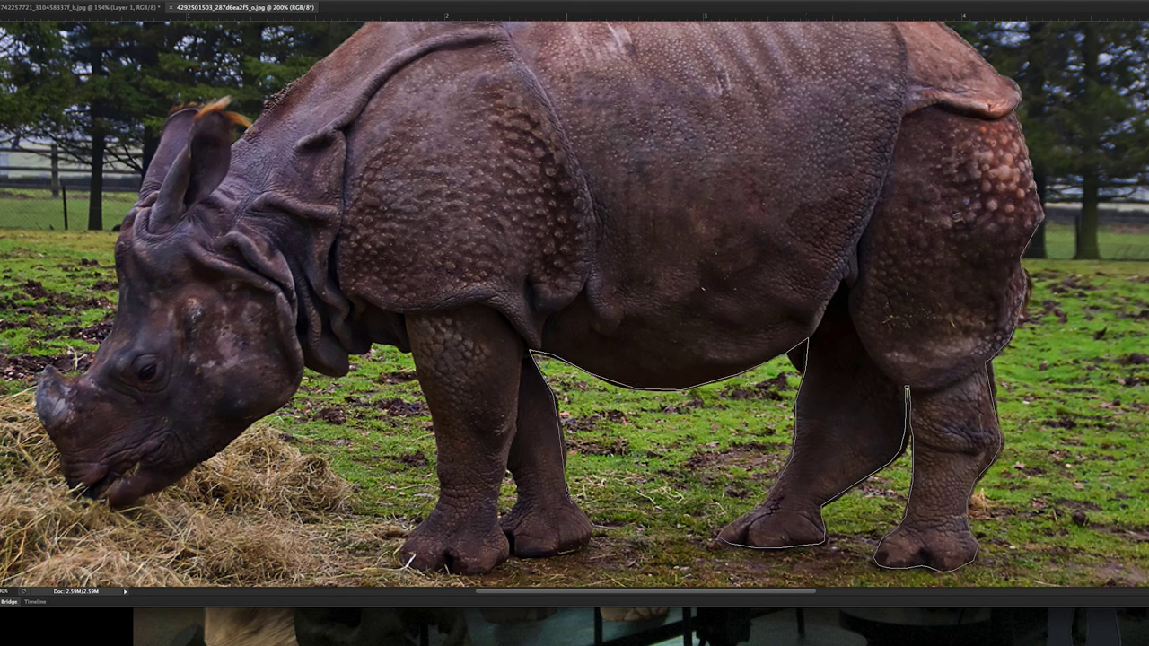
mouse_move(594, 541)
left_mouse_down()
mouse_move(466, 578)
mouse_move(514, 419)
mouse_move(507, 341)
mouse_move(519, 299)
mouse_move(500, 440)
mouse_move(409, 440)
mouse_move(443, 354)
mouse_move(415, 222)
left_mouse_up()
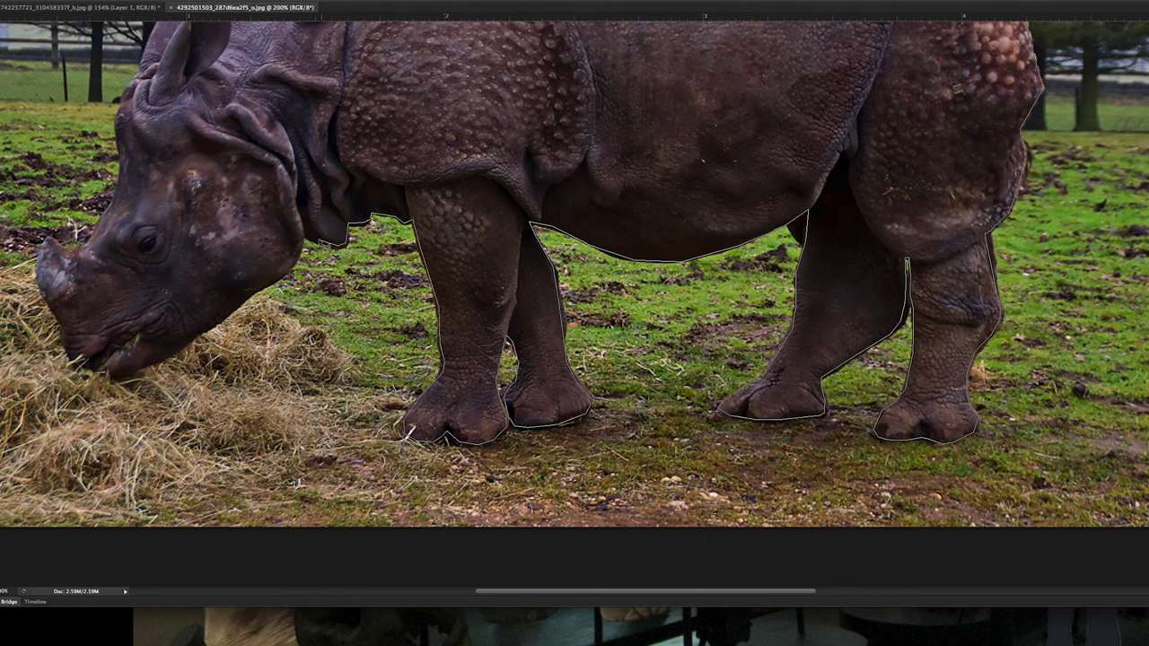
mouse_move(325, 240)
left_mouse_down()
mouse_move(280, 283)
mouse_move(208, 310)
mouse_move(163, 359)
mouse_move(96, 370)
mouse_move(41, 262)
mouse_move(117, 206)
mouse_move(126, 115)
left_mouse_up()
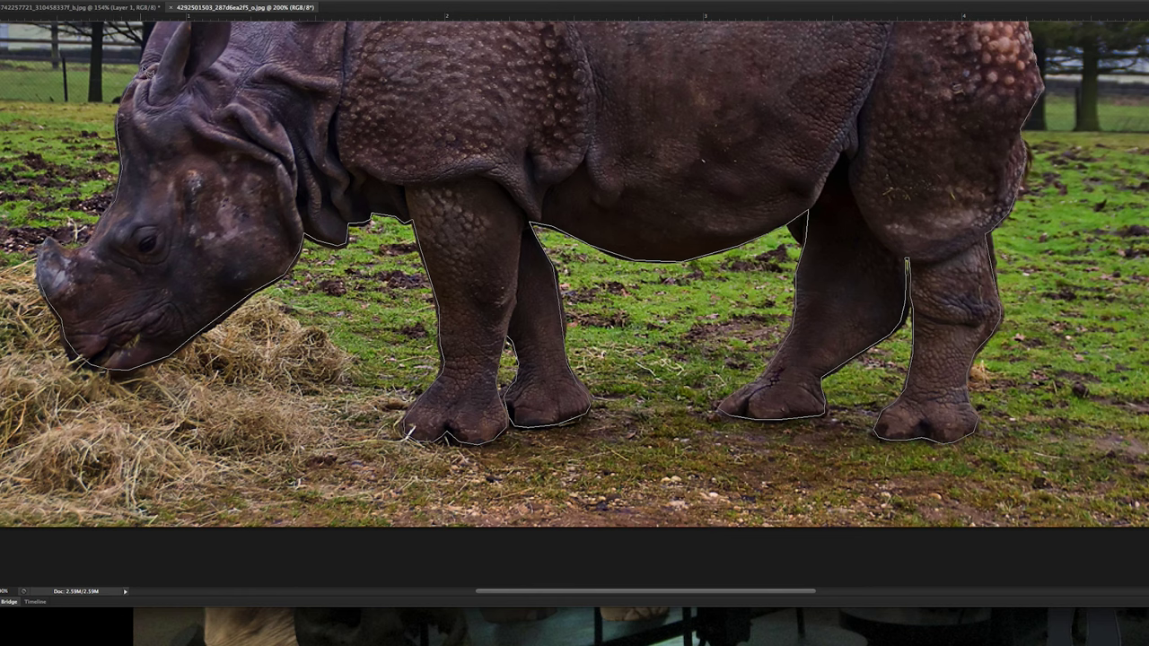
scroll(575, 305, "up", 5)
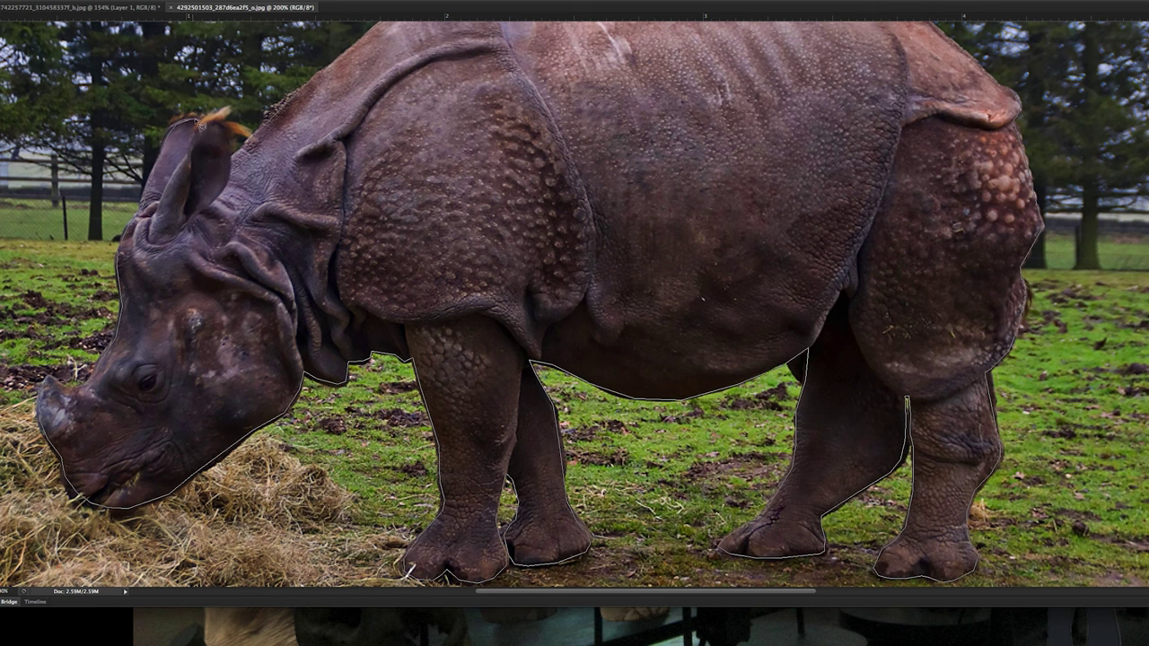
mouse_move(199, 138)
left_mouse_down()
mouse_move(225, 129)
mouse_move(130, 25)
mouse_move(718, 123)
left_mouse_up()
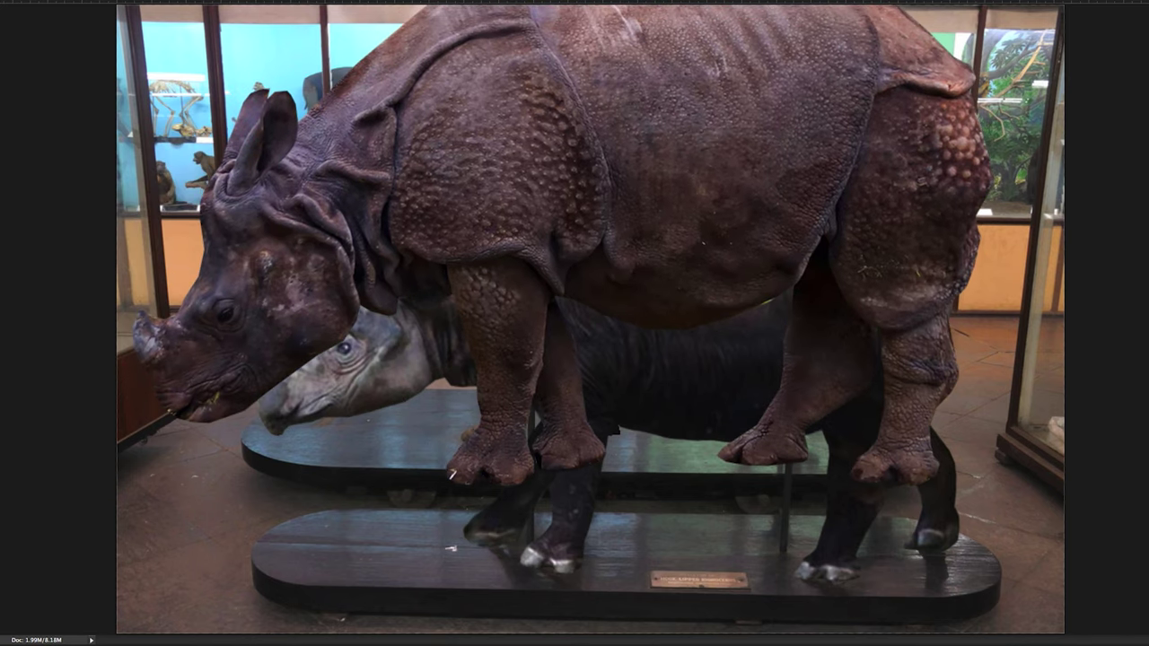
Send the Indian rhino behind the Sumatran rhino, then shrink it and move it right and down
key("ctrl+bracketleft")
left_click(81, 162)
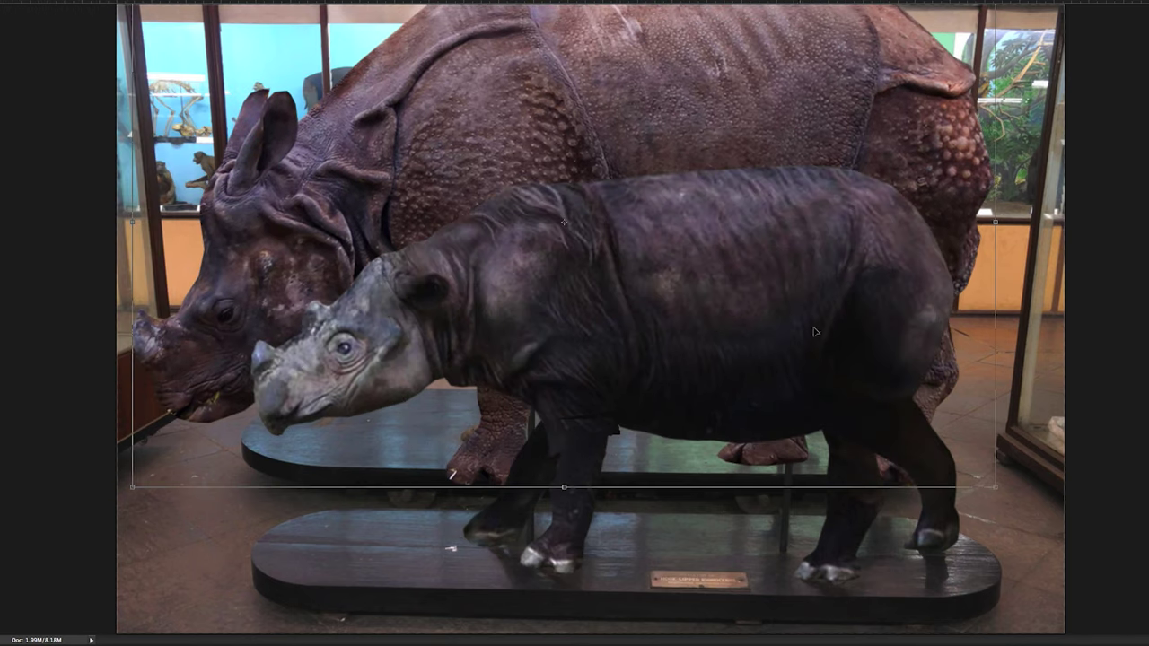
left_click_drag(994, 484, 846, 395)
left_click_drag(655, 47, 710, 100)
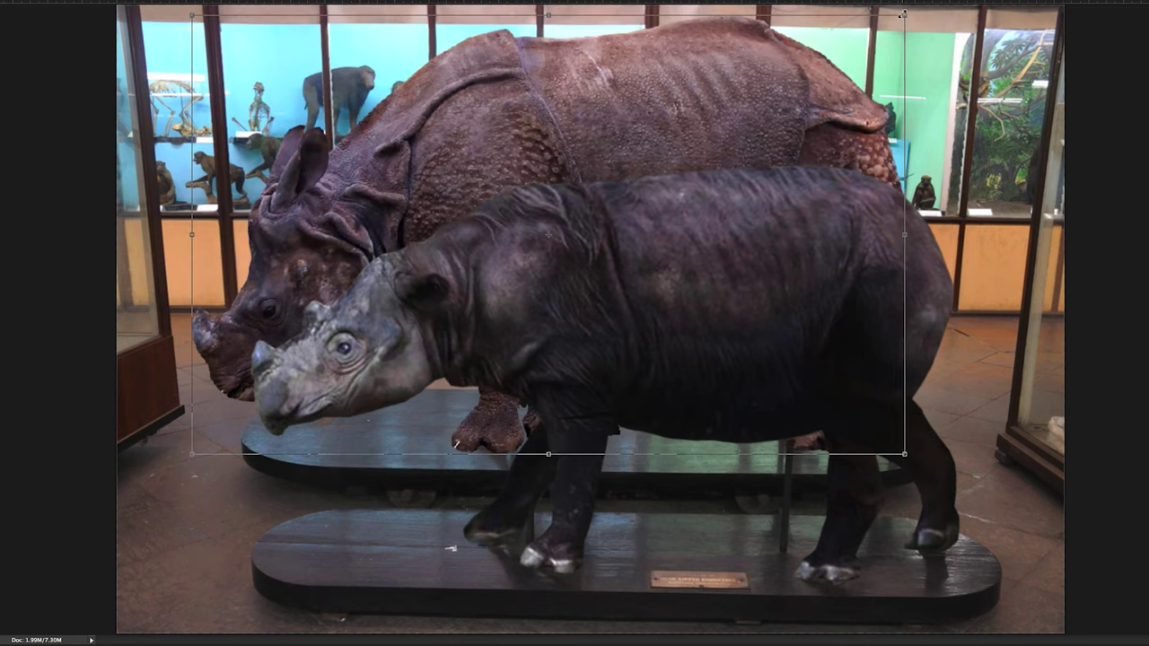
mouse_move(905, 455)
left_mouse_down()
mouse_move(901, 429)
mouse_move(916, 462)
left_mouse_up()
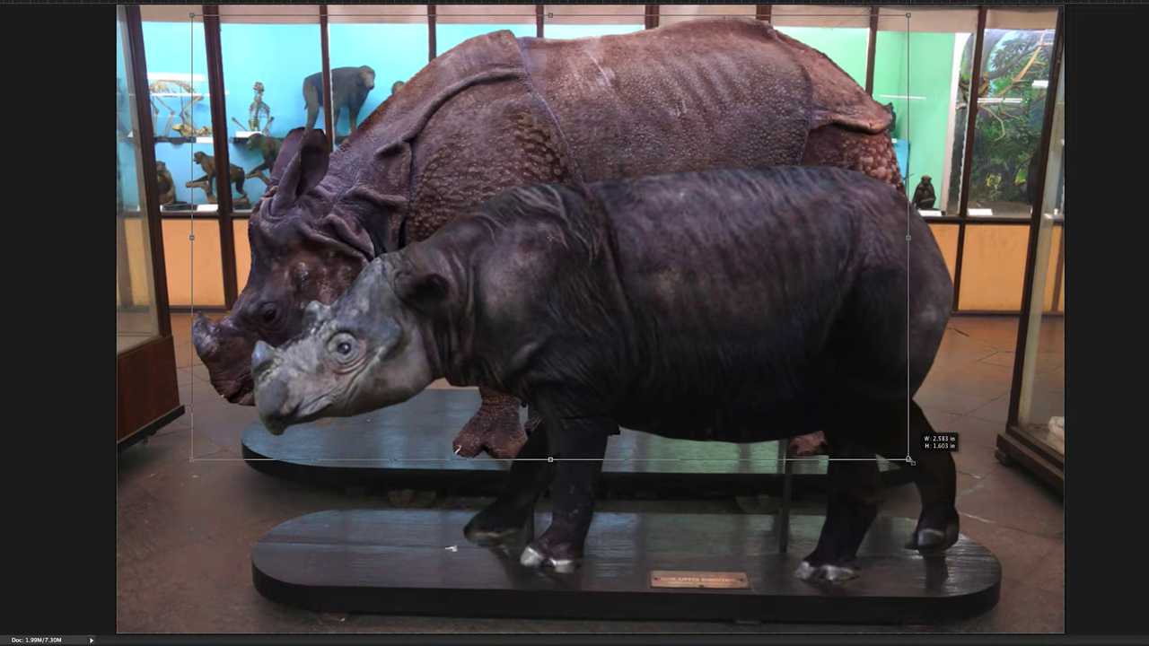
Squash and narrow the Indian rhino, rotate it 15° clockwise, commit, and bring it forward
left_click_drag(614, 11, 631, 50)
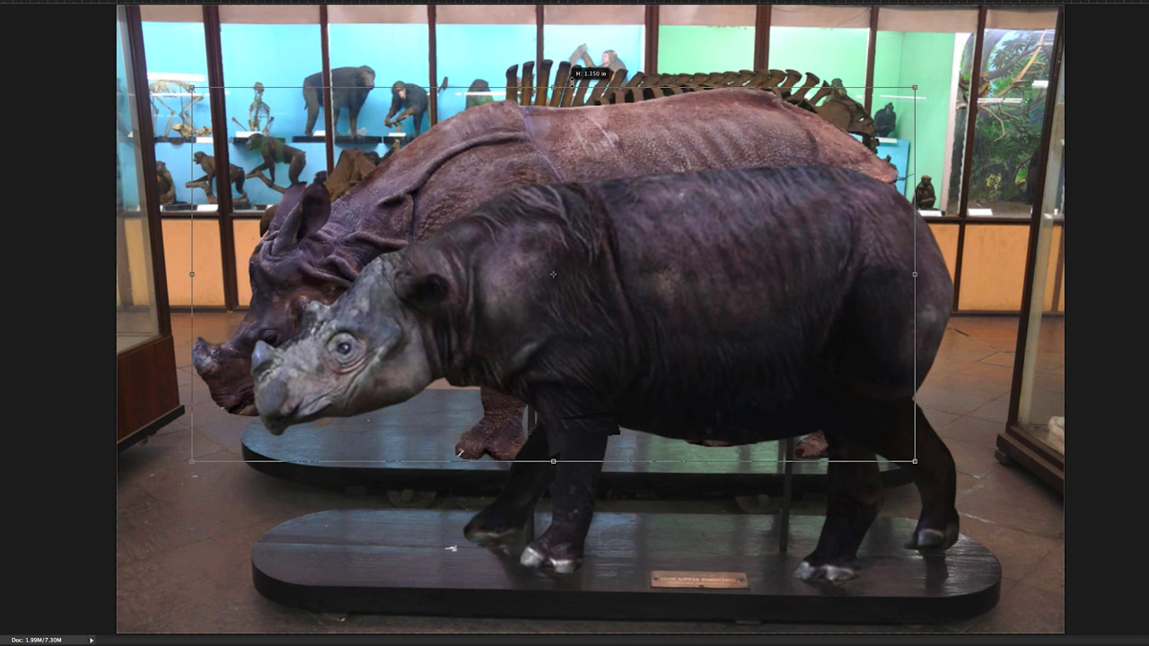
mouse_move(185, 252)
left_mouse_down()
mouse_move(414, 216)
mouse_move(256, 220)
left_mouse_up()
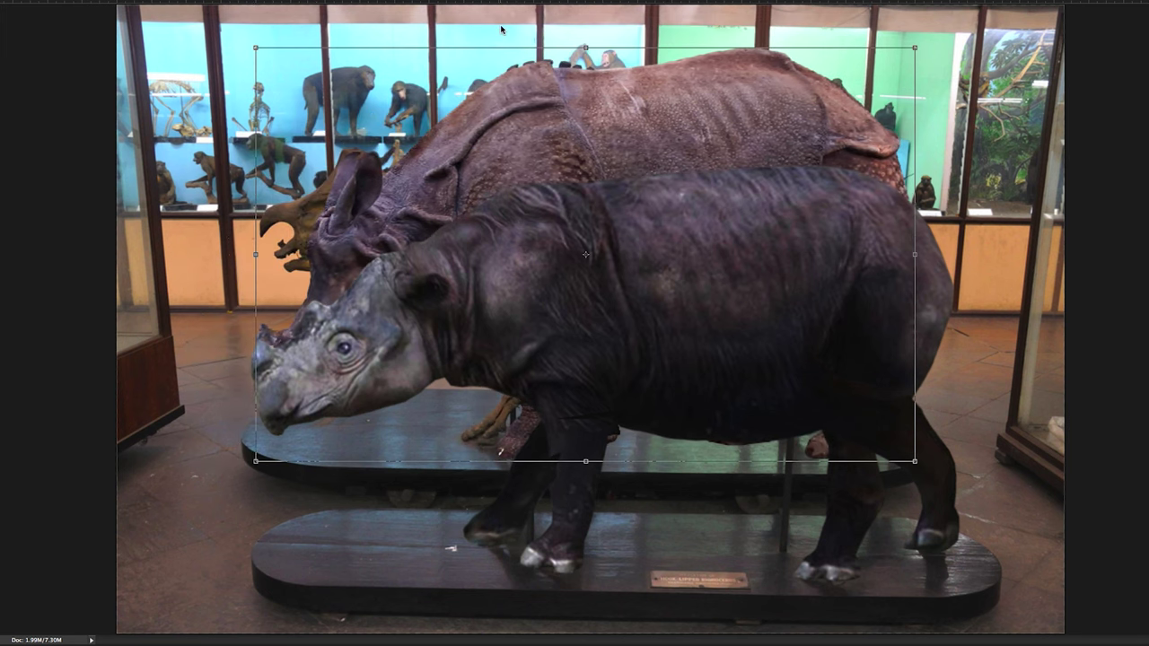
left_click_drag(587, 47, 587, 28)
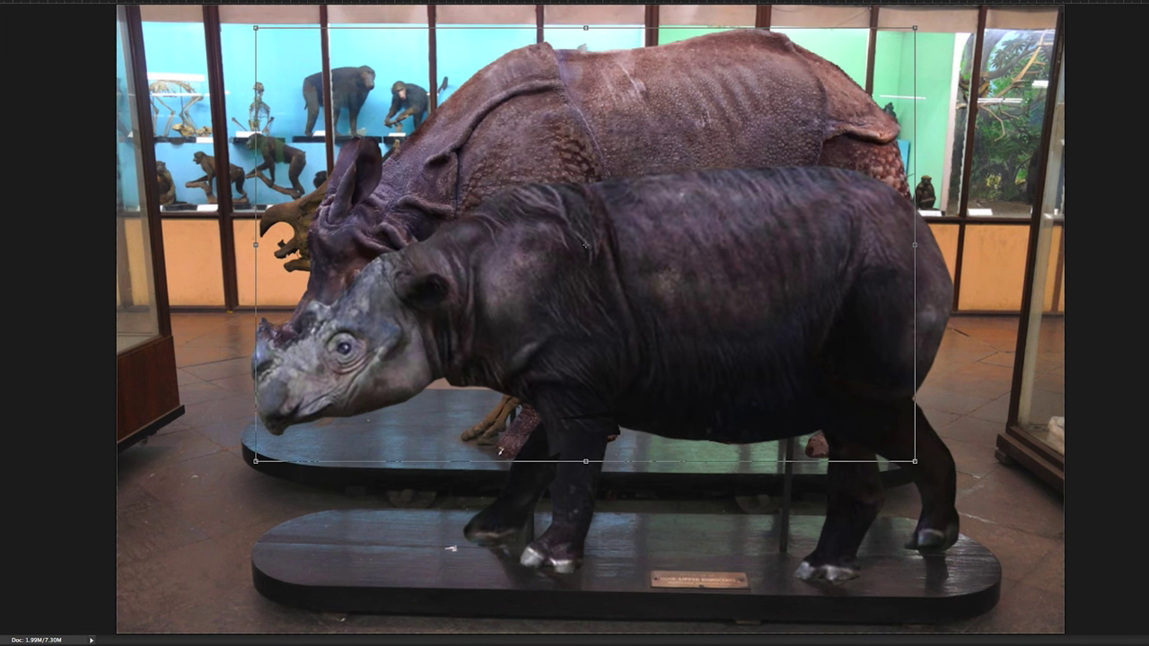
mouse_move(920, 26)
left_mouse_down()
mouse_move(967, 132)
mouse_move(945, 80)
left_mouse_up()
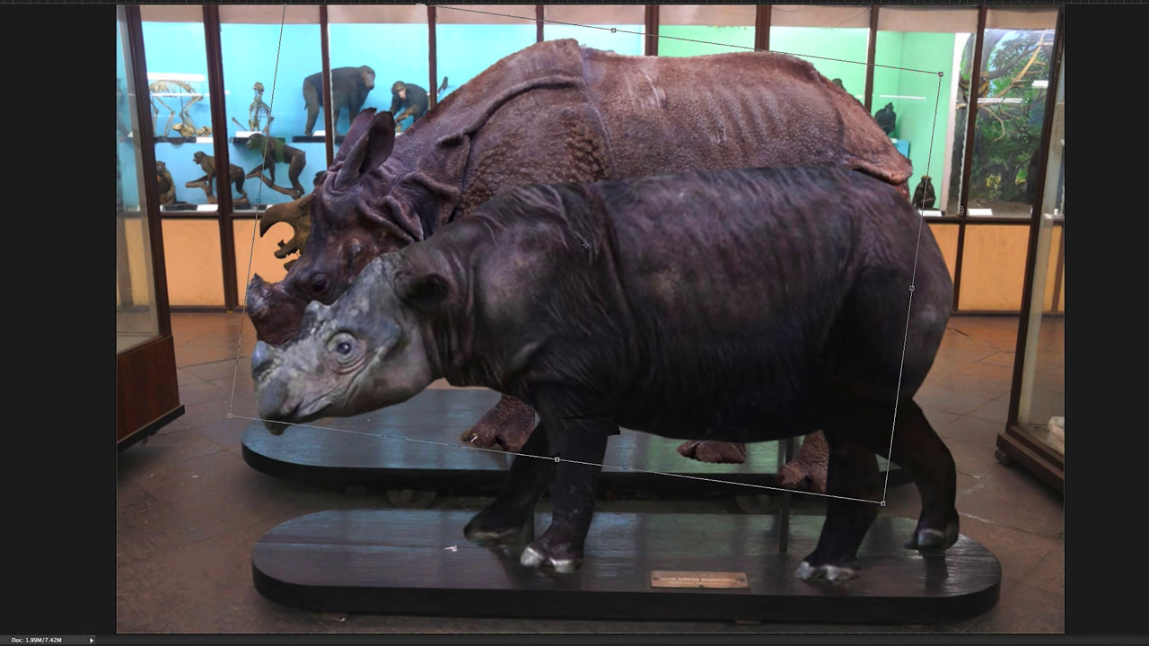
key("Return")
key("ctrl+]")
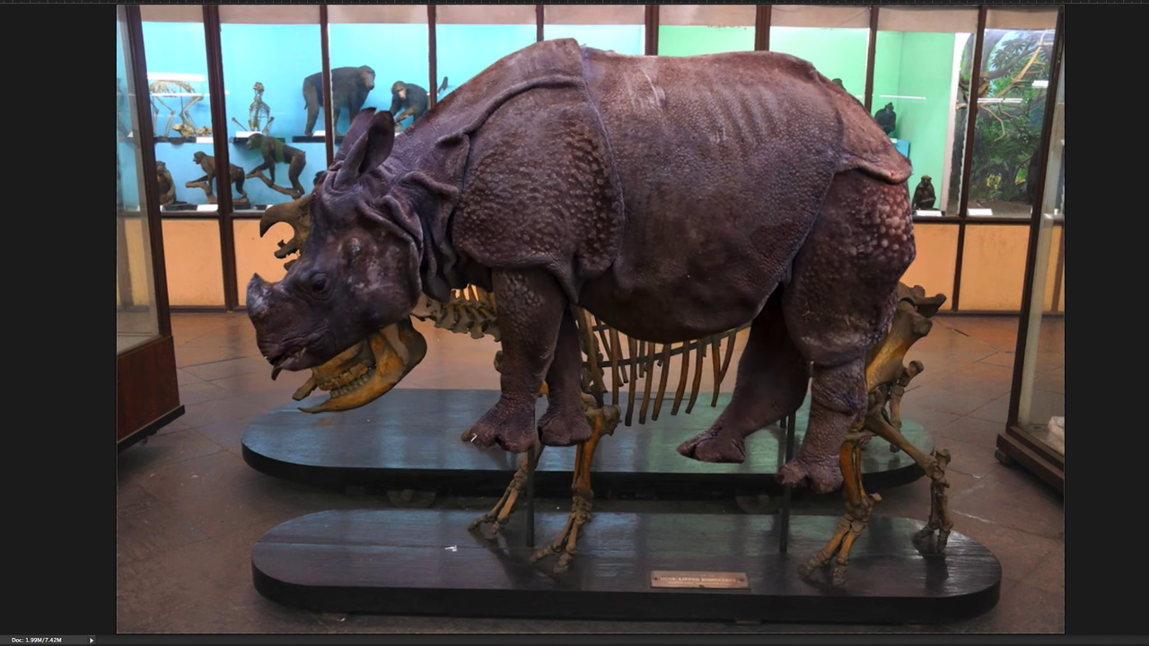
Puppet-warp the Indian rhino, raising its head and nose and pulling the top of its back left
left_click(36, 7)
left_click(49, 150)
mouse_move(630, 214)
left_mouse_down()
mouse_move(626, 230)
mouse_move(637, 216)
left_mouse_up()
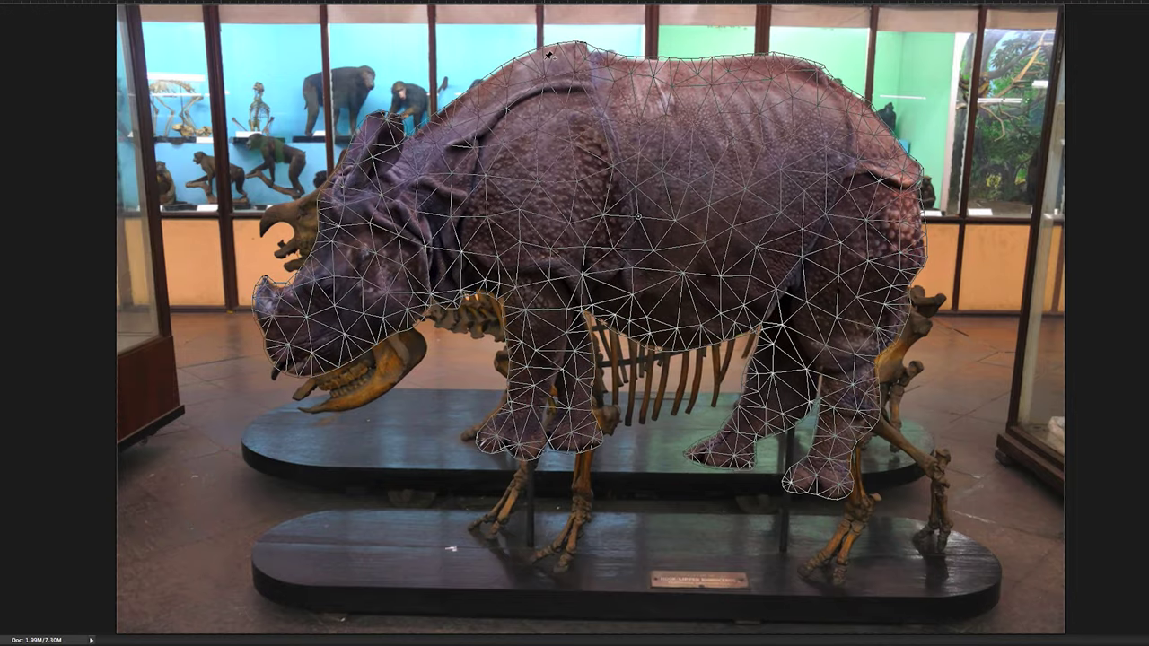
left_click_drag(544, 56, 531, 57)
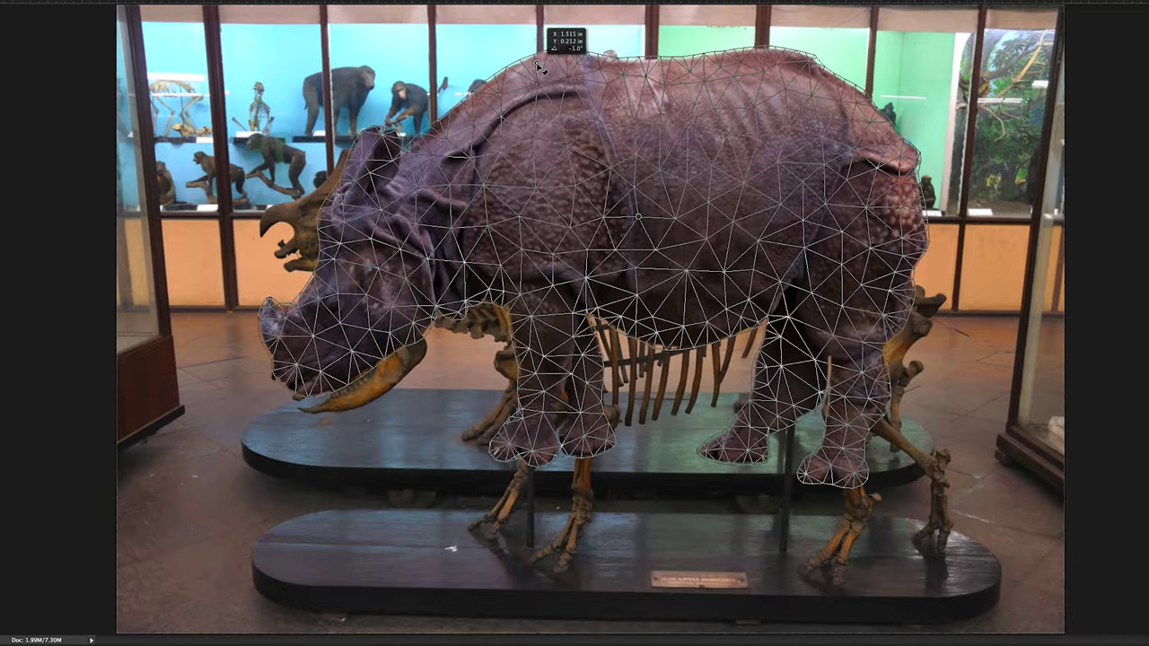
left_click_drag(430, 146, 427, 120)
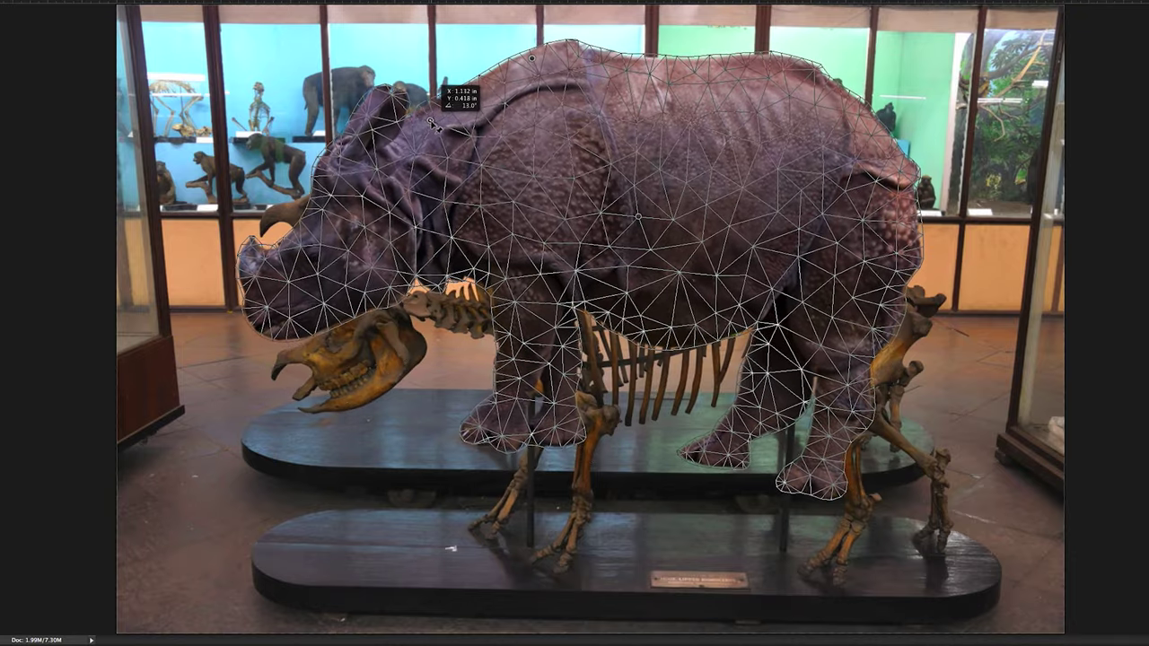
left_click_drag(262, 310, 257, 247)
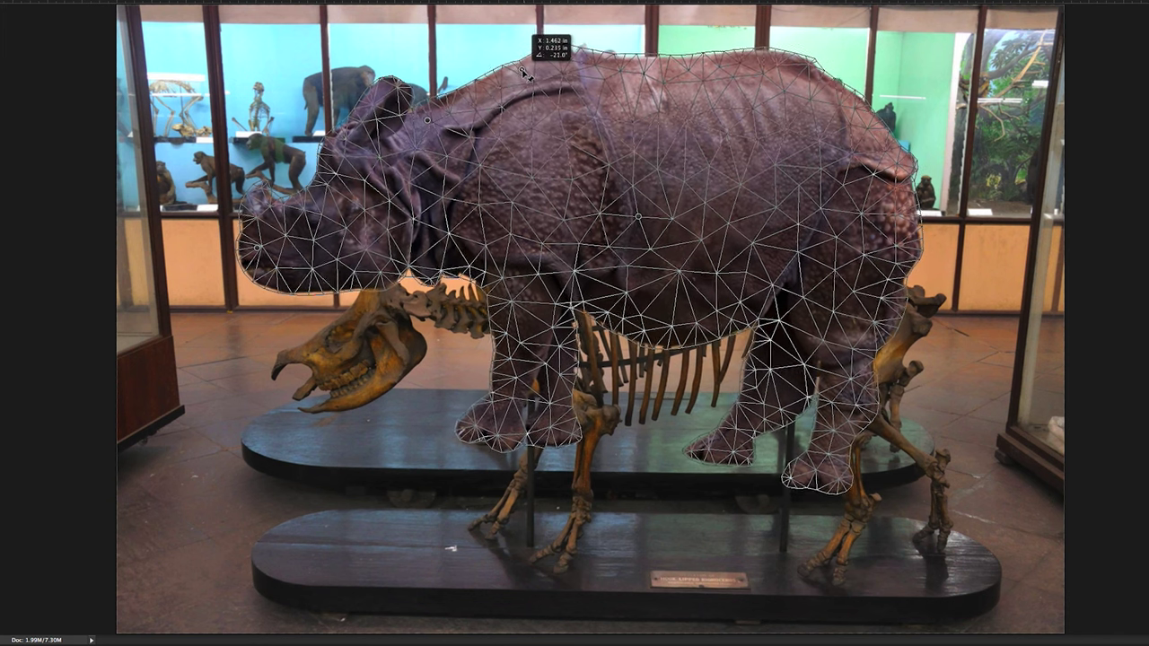
left_click_drag(536, 60, 512, 71)
left_click_drag(427, 121, 427, 119)
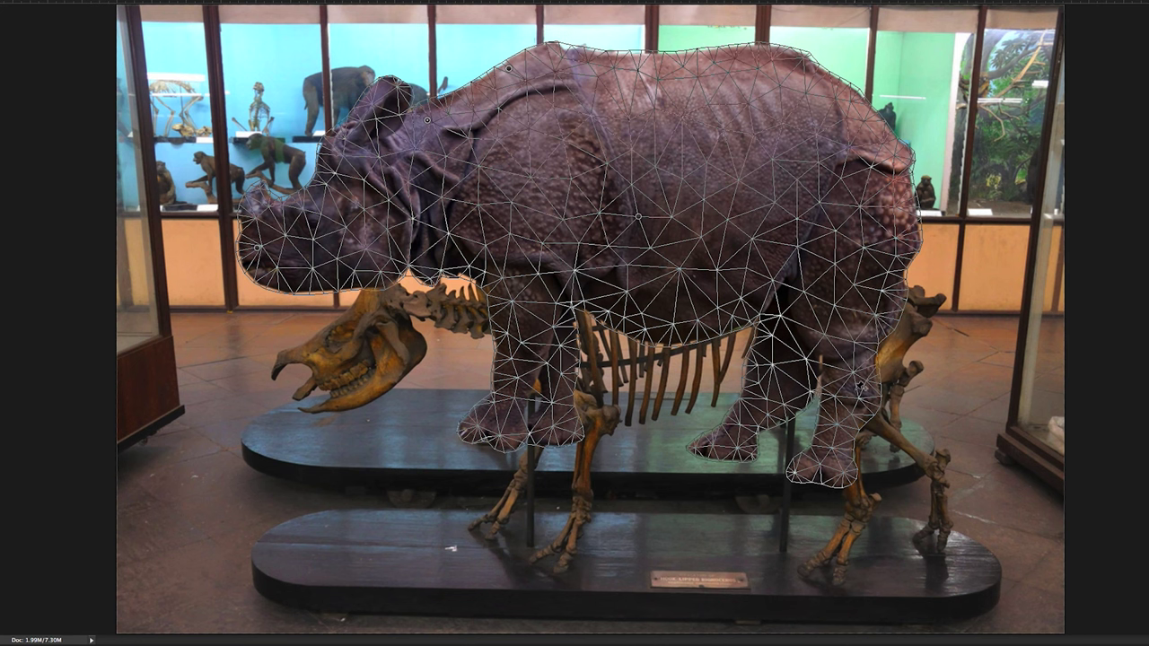
Dismiss the pin-too-close alert and reposition the Indian rhino's hind legs and rear end
left_click(866, 310)
key("Return")
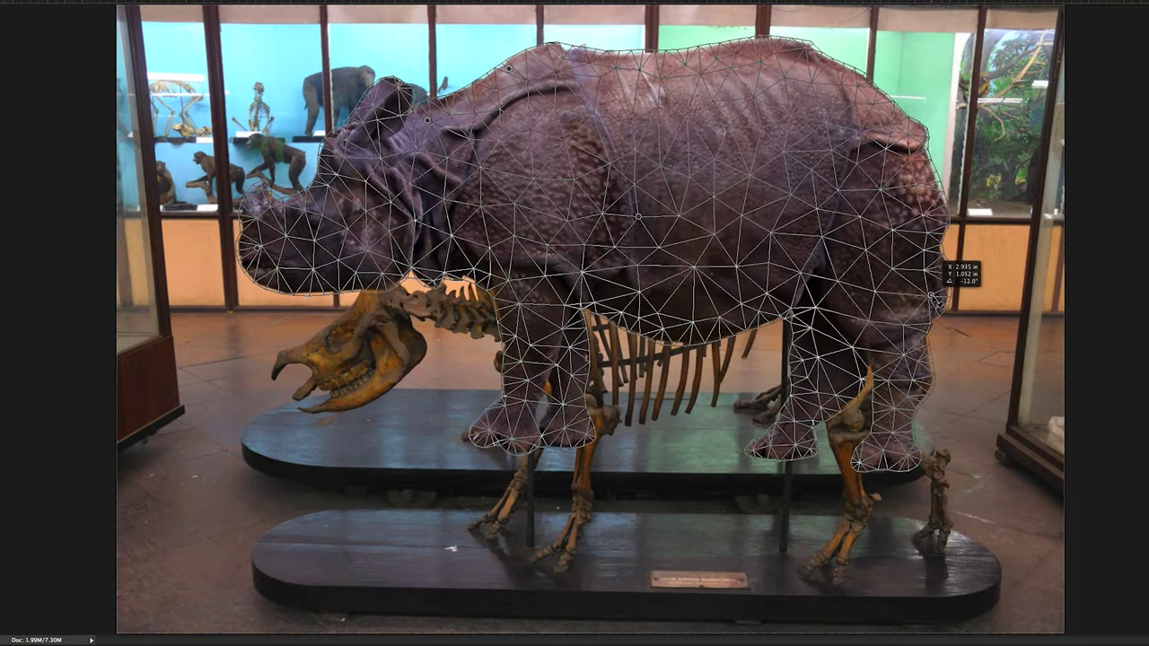
mouse_move(792, 243)
left_mouse_down()
mouse_move(738, 212)
mouse_move(763, 269)
left_mouse_up()
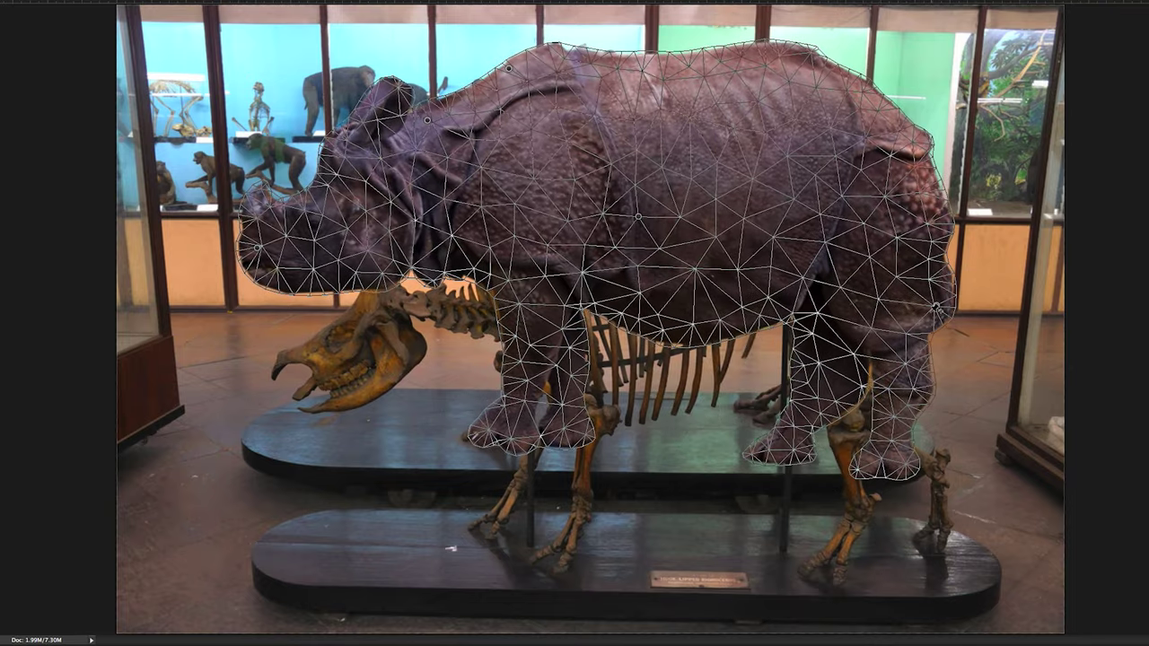
mouse_move(776, 404)
left_mouse_down()
mouse_move(786, 397)
mouse_move(789, 415)
left_mouse_up()
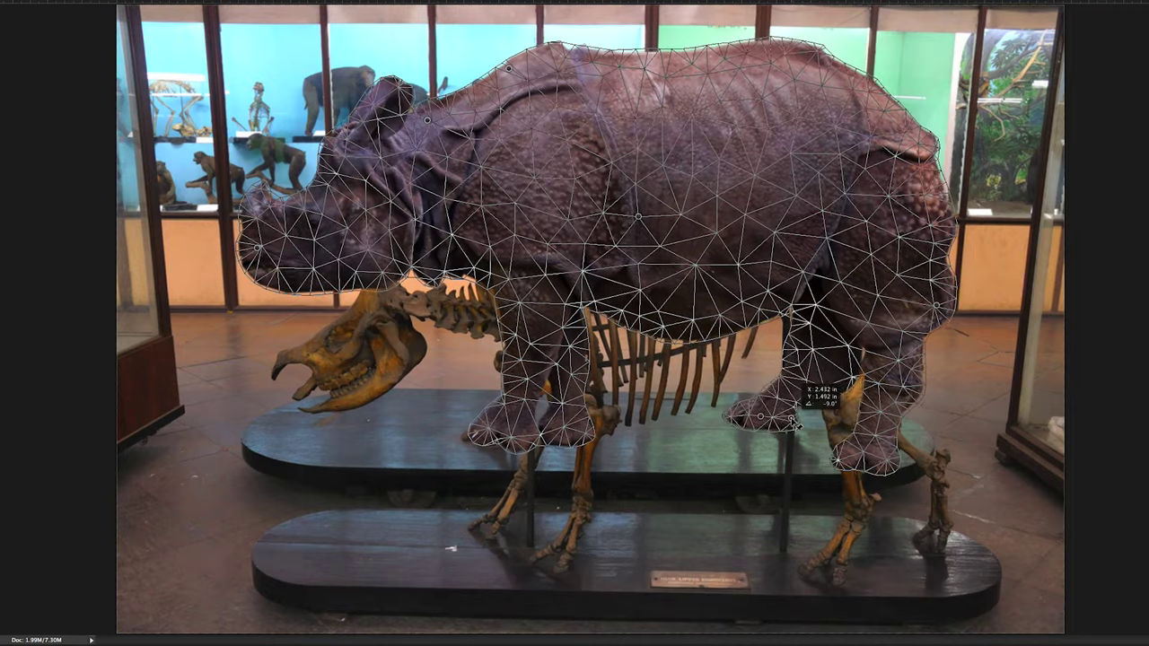
left_click_drag(881, 447, 882, 433)
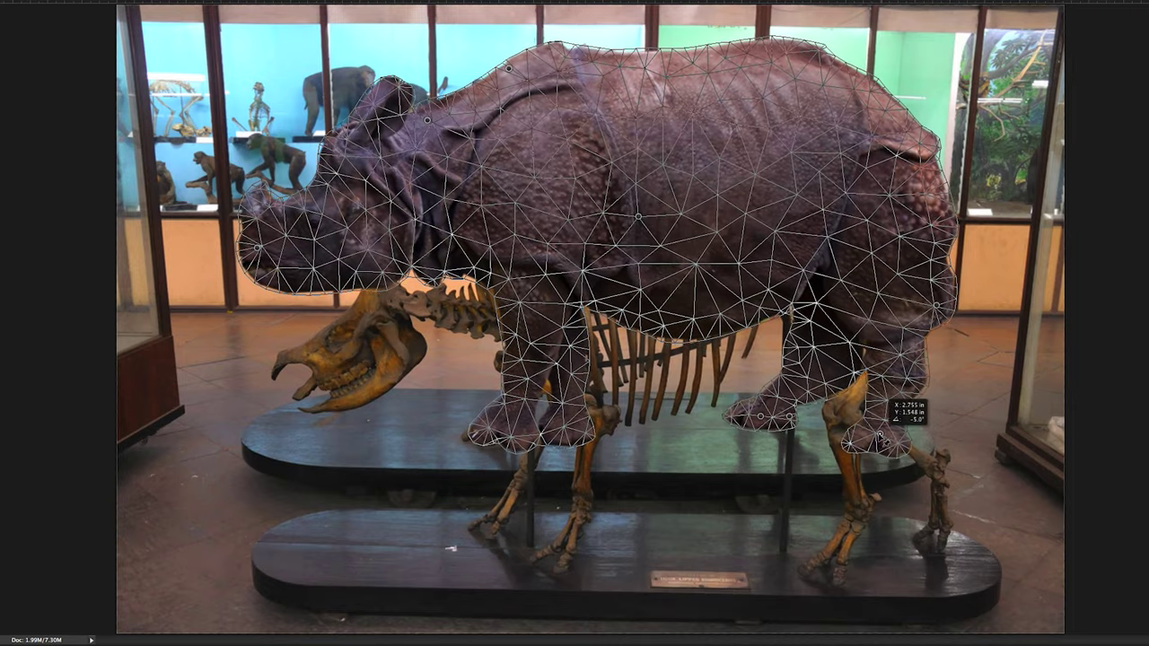
mouse_move(936, 303)
left_mouse_down()
mouse_move(852, 281)
mouse_move(860, 293)
left_mouse_up()
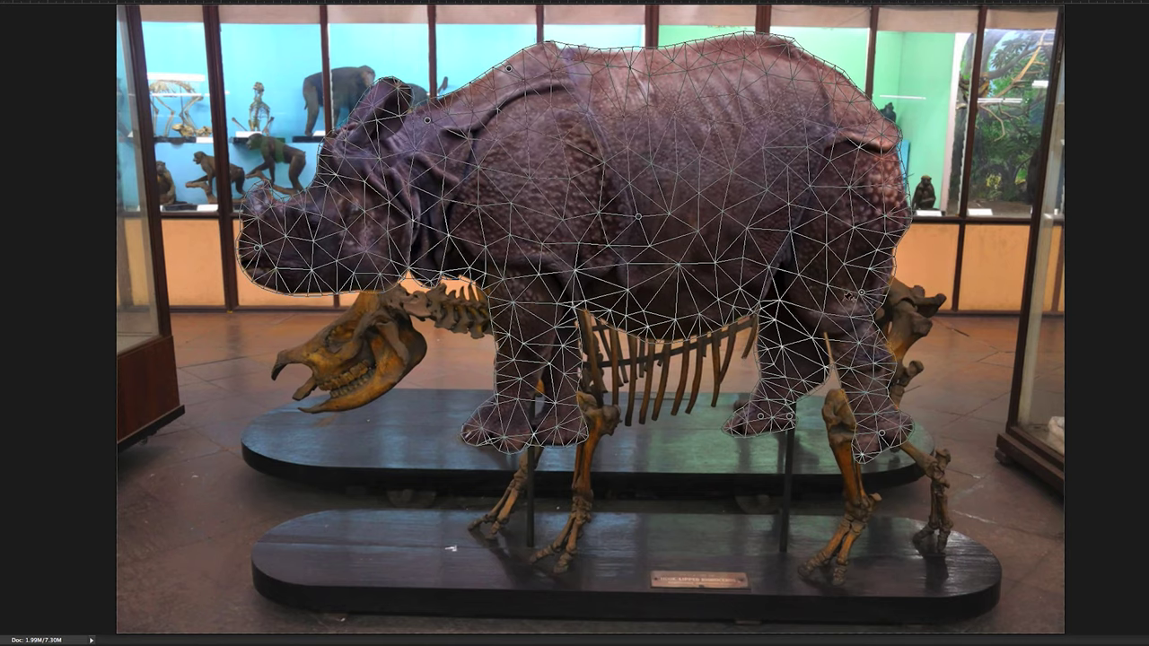
left_click_drag(860, 453, 848, 442)
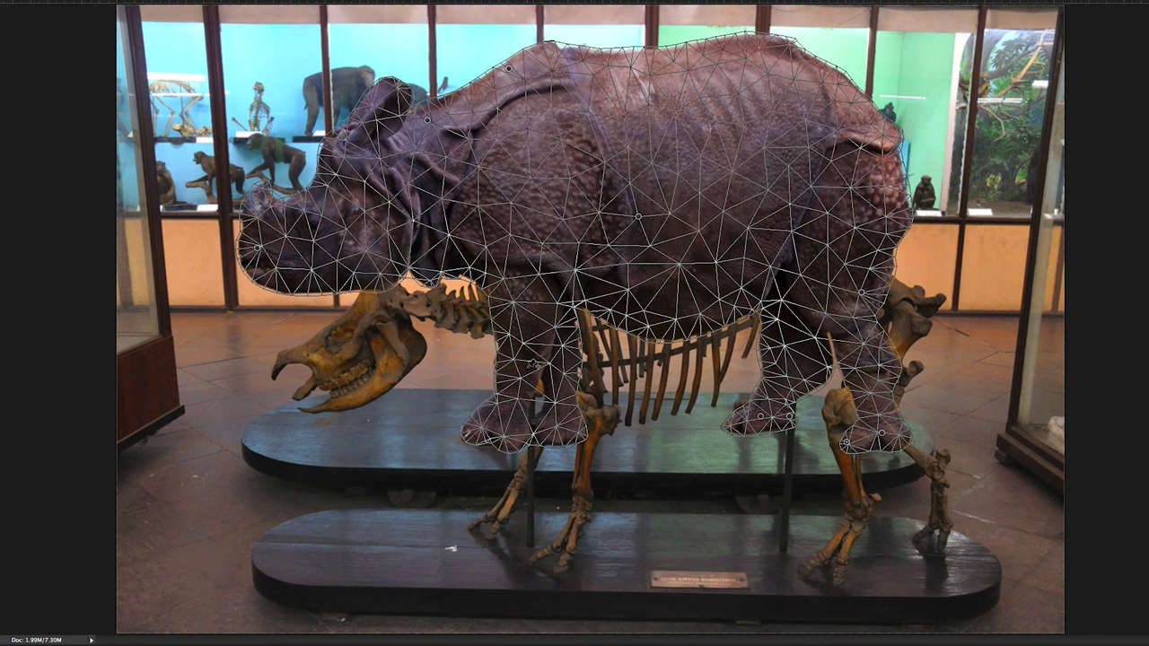
Adjust the head, front leg and foot, hind leg, rear body and belly over the skeleton
mouse_move(263, 254)
left_mouse_down()
mouse_move(268, 245)
mouse_move(257, 259)
left_mouse_up()
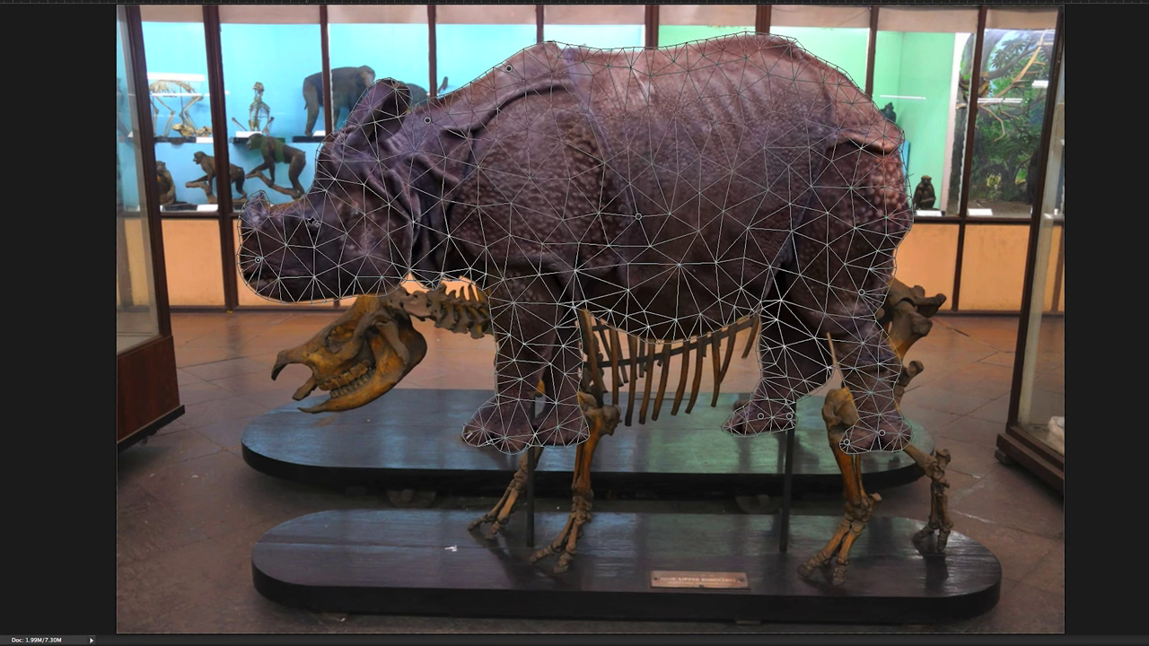
mouse_move(575, 350)
left_mouse_down()
mouse_move(648, 328)
mouse_move(564, 335)
left_mouse_up()
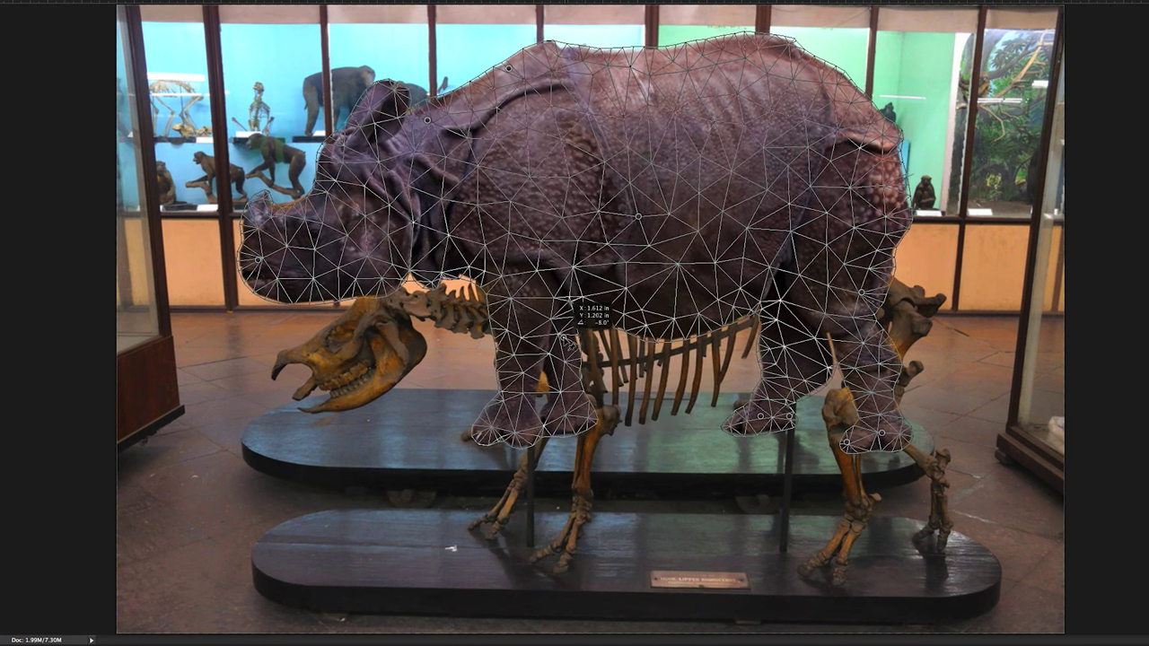
left_click_drag(497, 428, 478, 430)
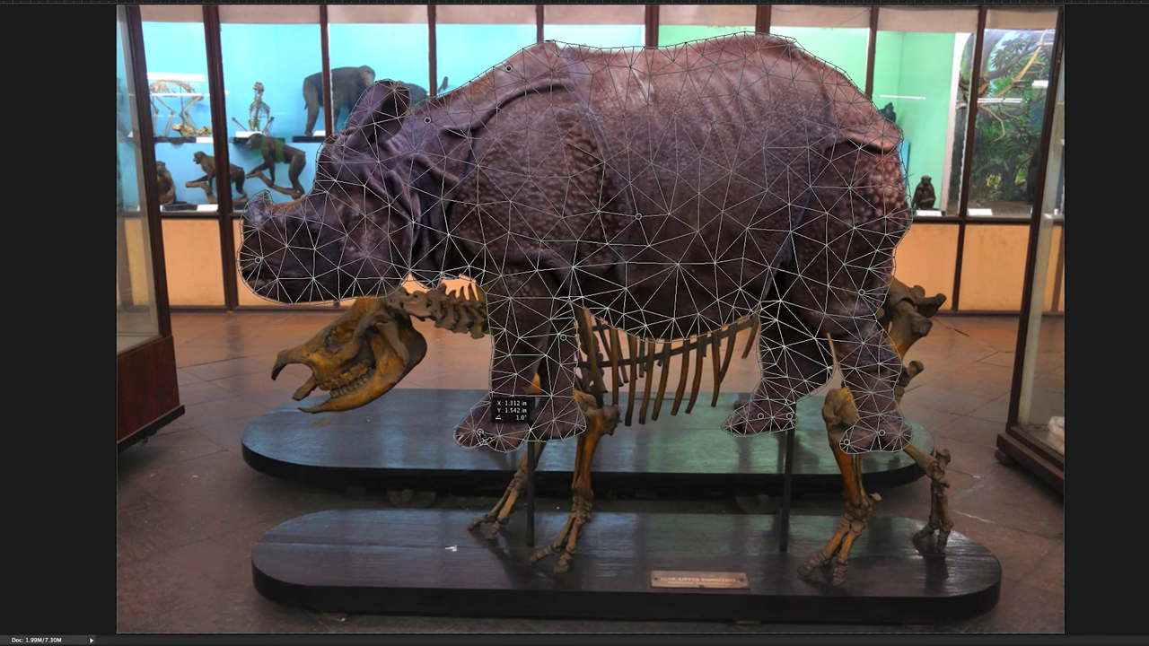
left_click_drag(793, 418, 795, 418)
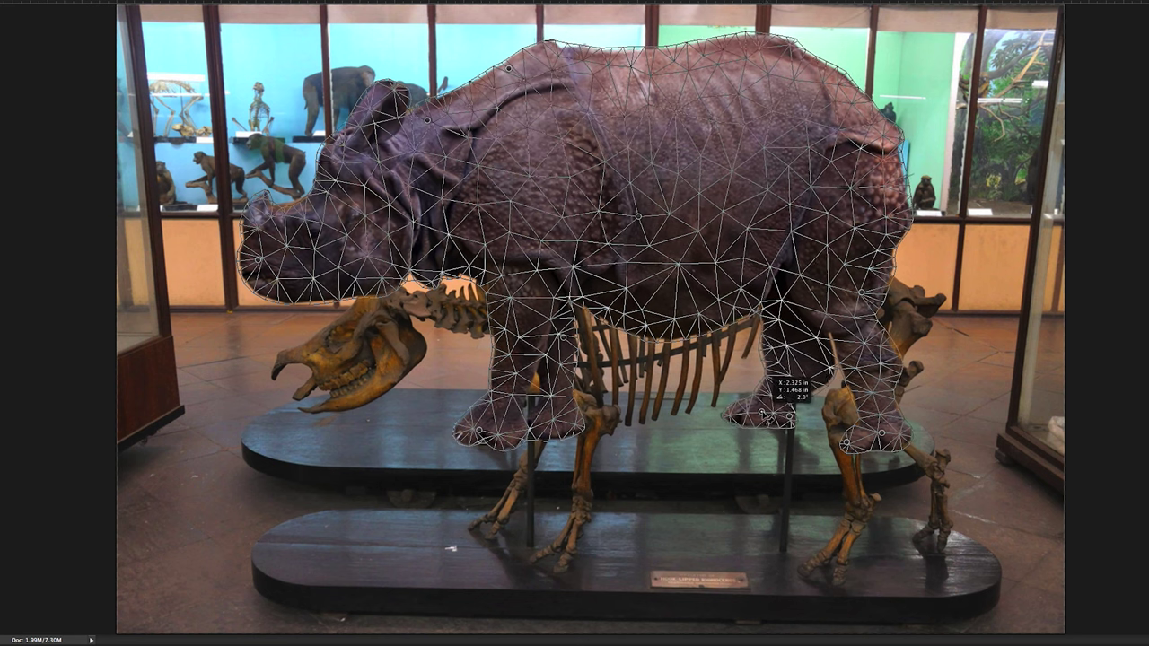
left_click_drag(795, 419, 790, 339)
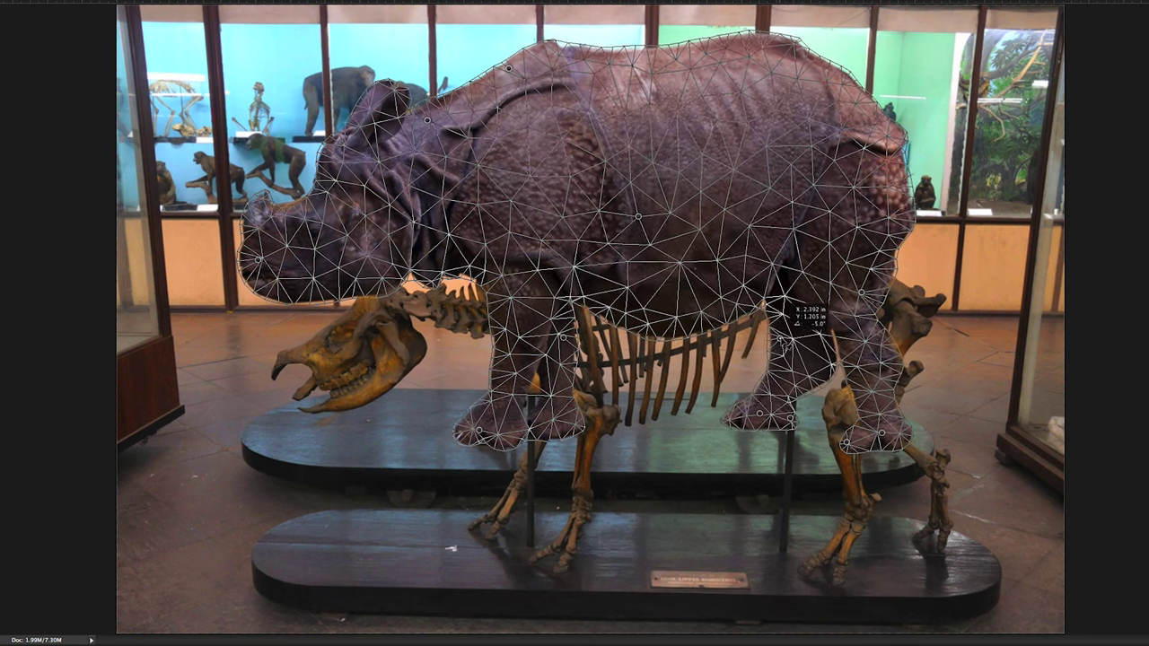
mouse_move(891, 337)
left_mouse_down()
mouse_move(905, 349)
mouse_move(817, 356)
left_mouse_up()
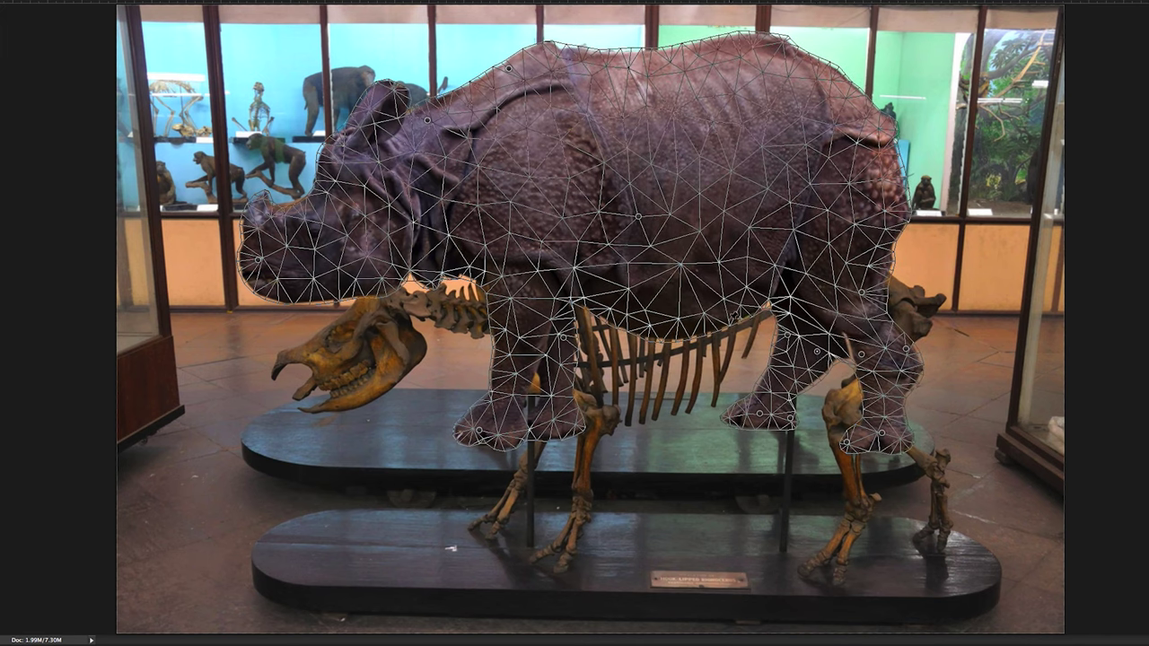
left_click_drag(262, 266, 259, 248)
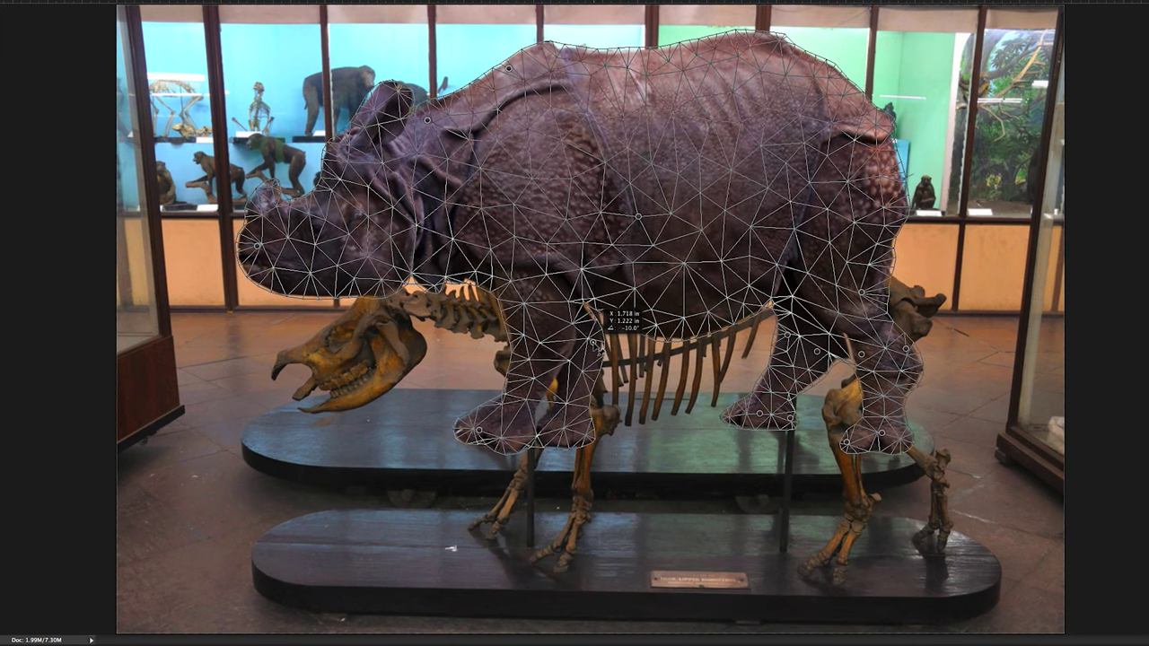
left_click_drag(565, 343, 588, 340)
left_click_drag(675, 325, 658, 321)
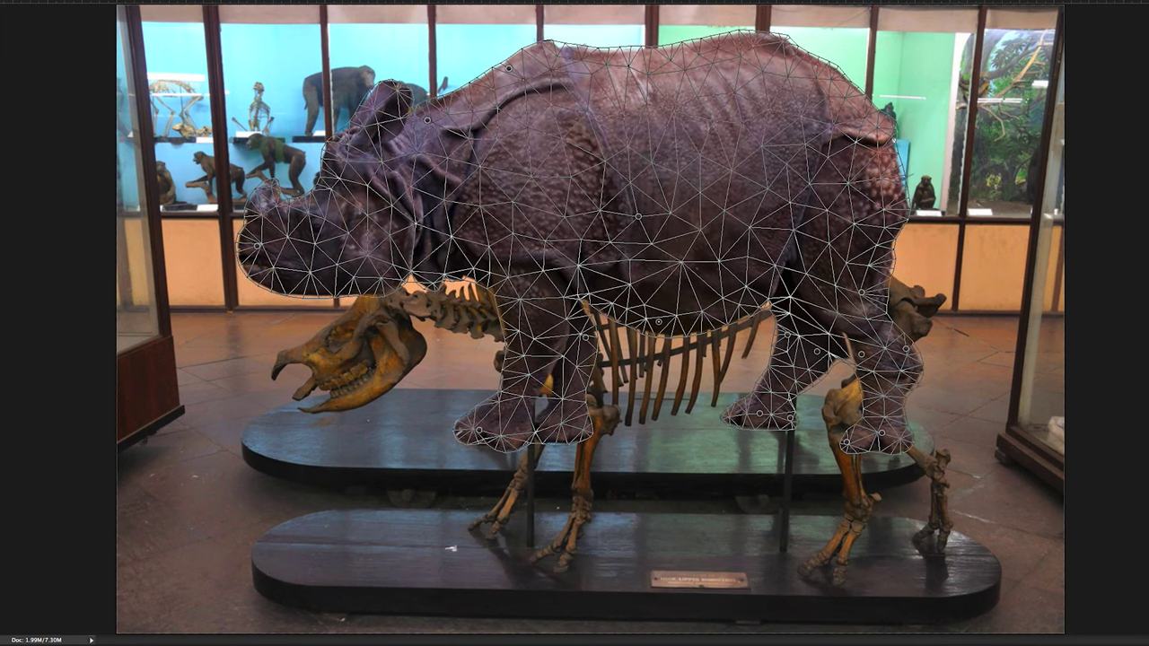
Commit the Indian rhino's warp and place the Sumatran rhino layer in front of it
key("Return")
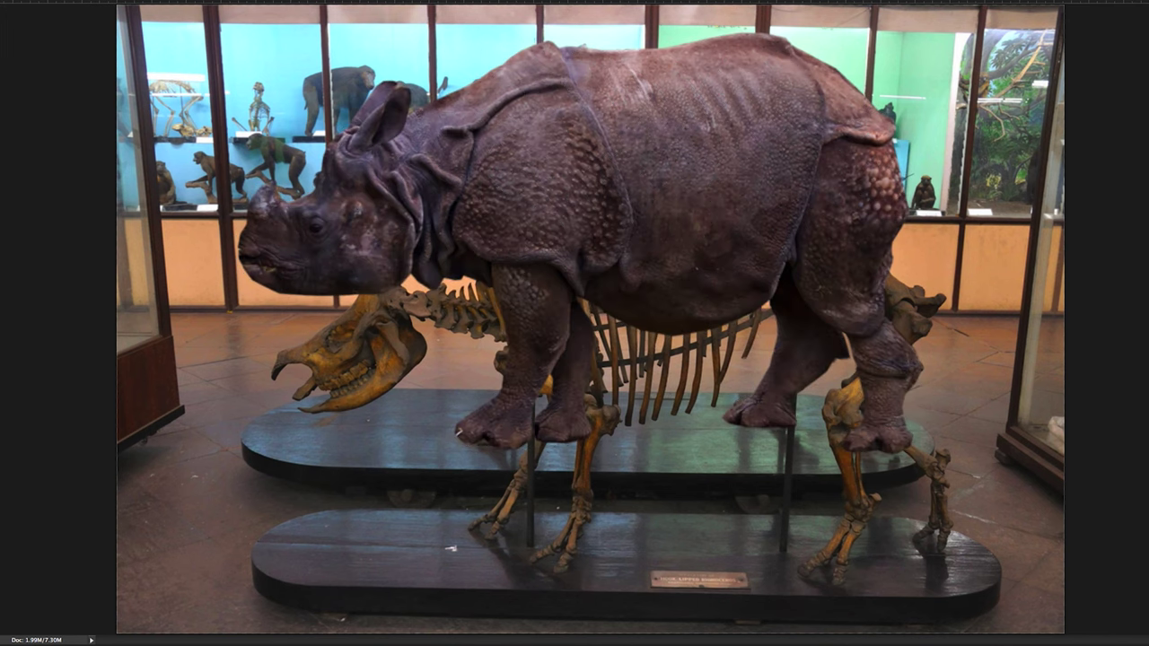
key("ctrl+[")
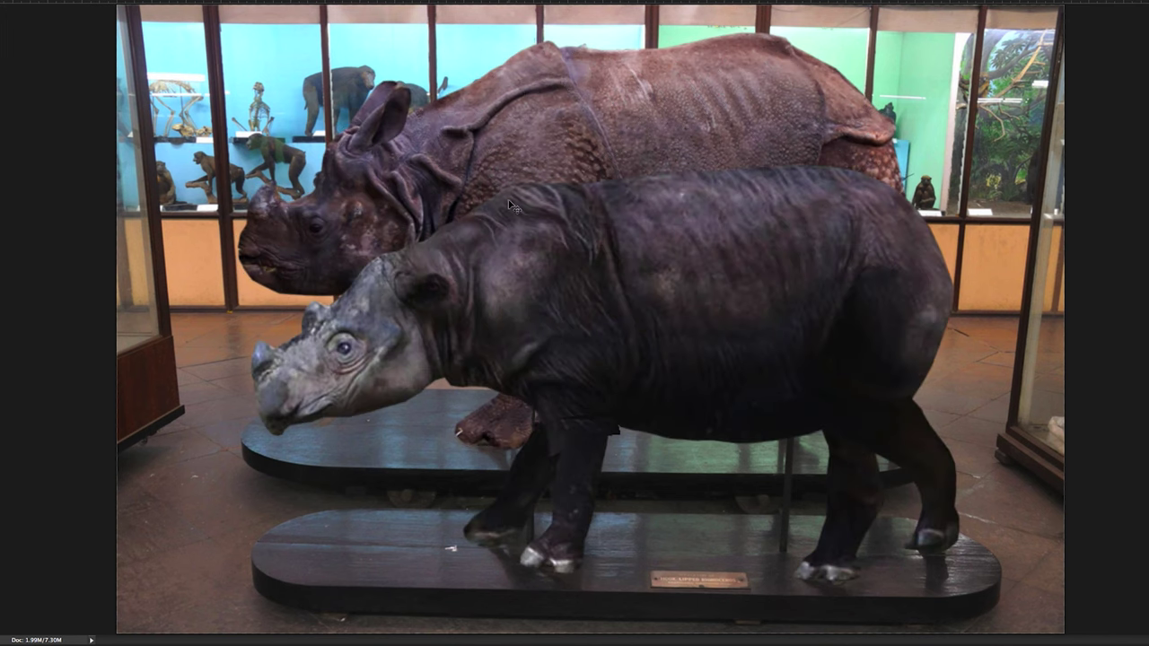